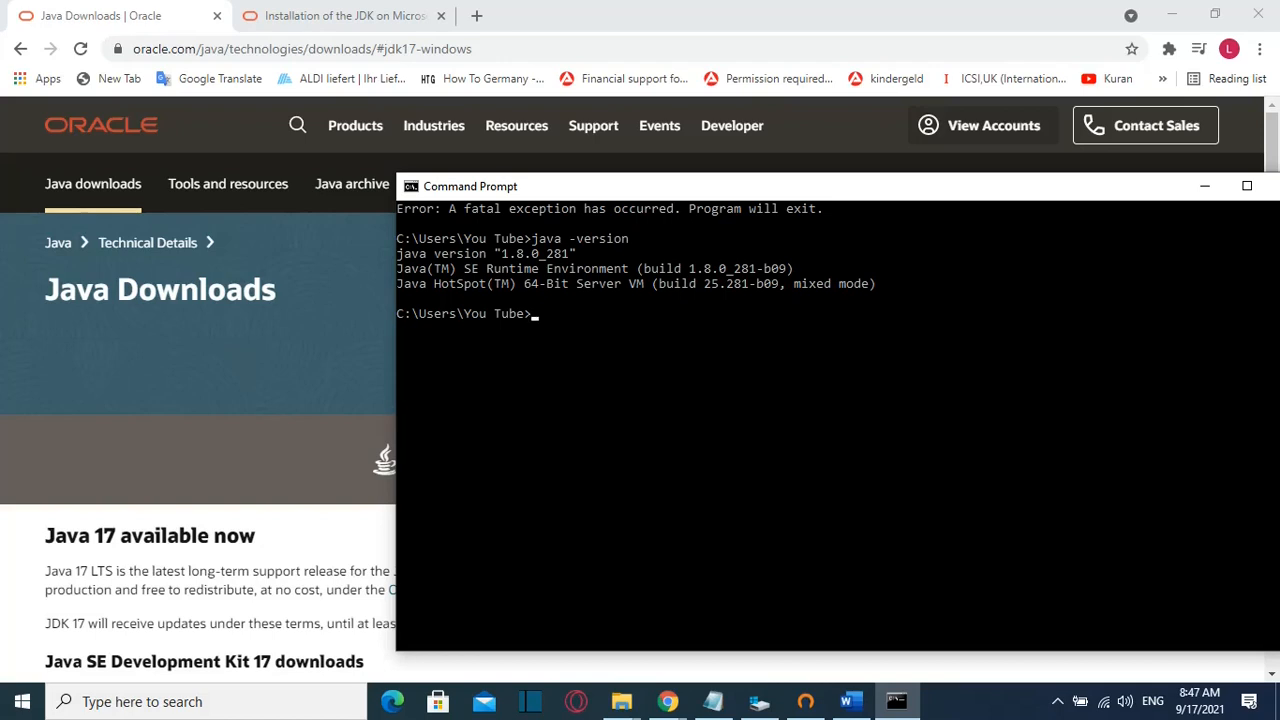
Step: Search the web for "download java jdk" in a new browser tab and open Oracle's Java SE Downloads result
{"action": "left_click", "coordinate": [1205, 186]}
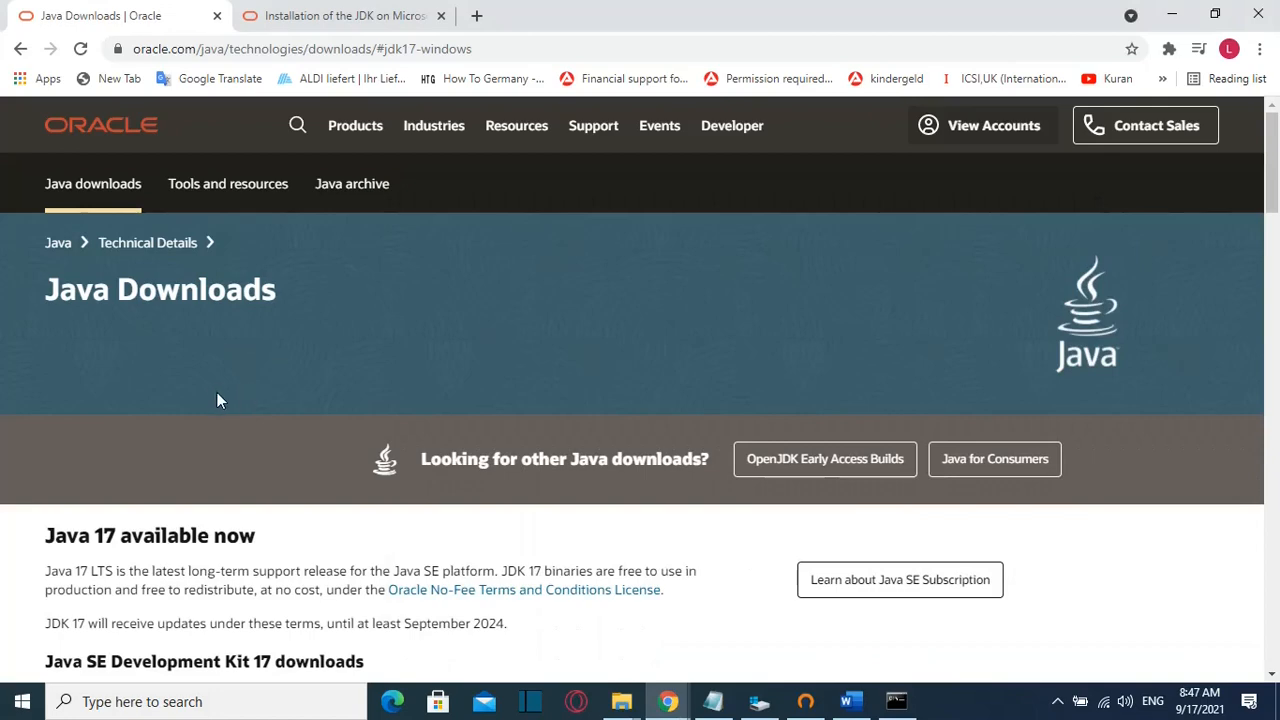
{"action": "left_click", "coordinate": [476, 15]}
{"action": "type", "text": "download"}
{"action": "key", "text": "Return"}
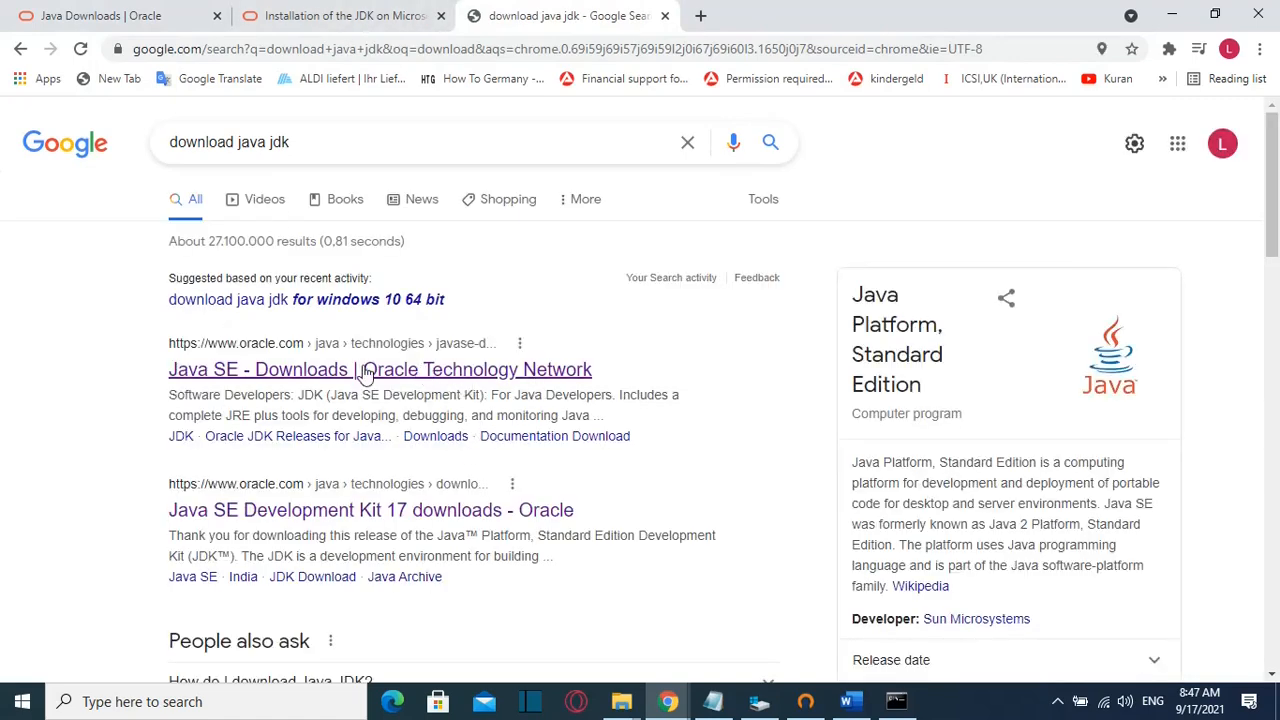
{"action": "left_click", "coordinate": [213, 372]}
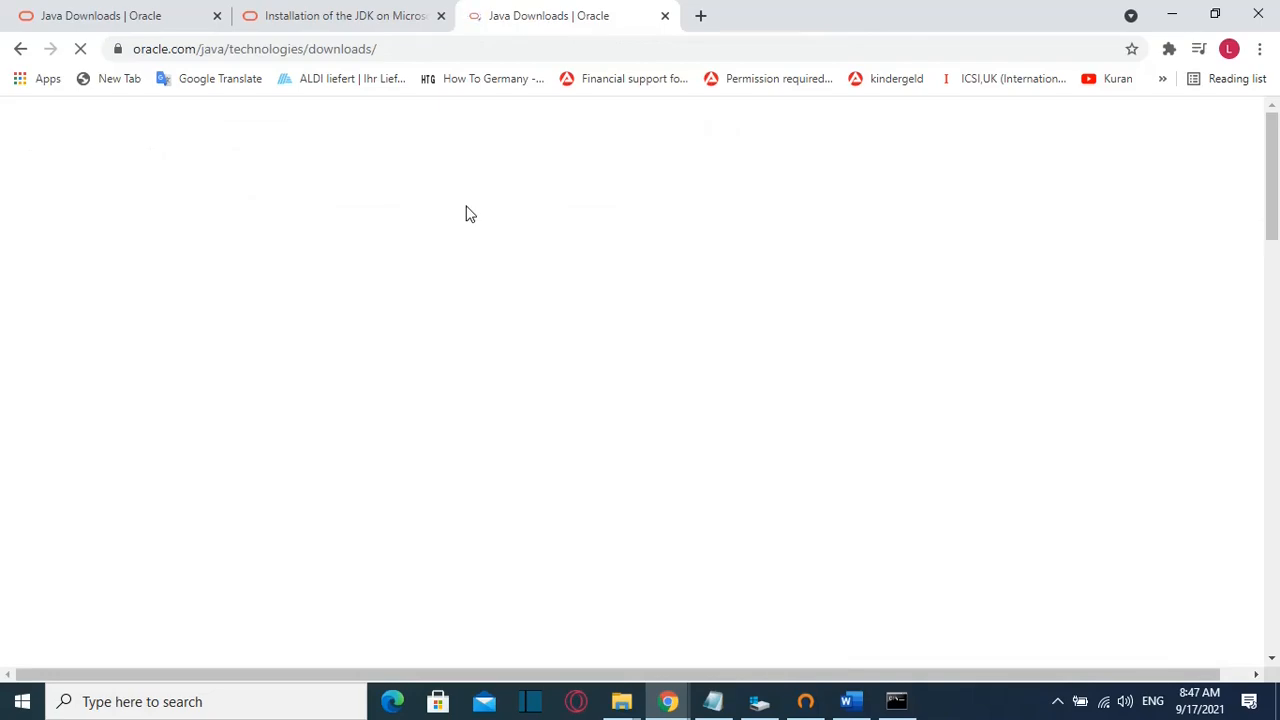
Step: Download the JDK 17 x64 MSI Installer for Windows from the Java SE Development Kit 17 downloads
{"action": "scroll", "coordinate": [254, 336], "scroll_direction": "down", "scroll_amount": 2}
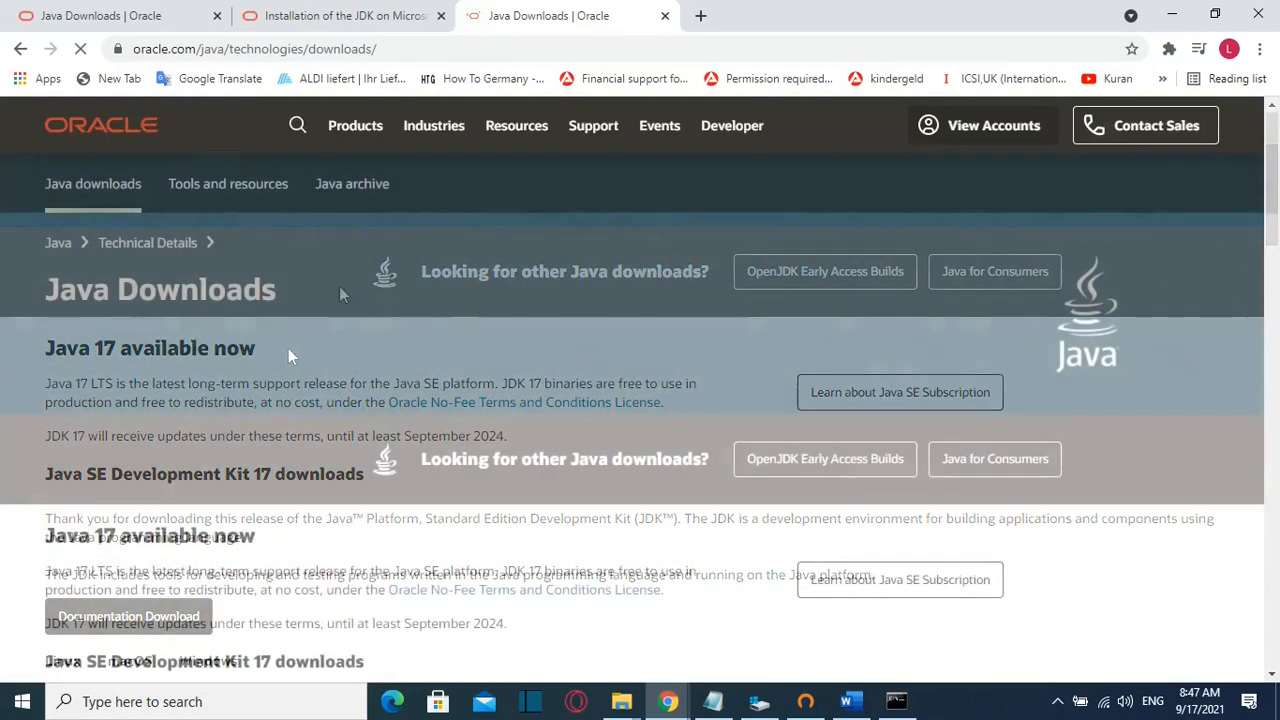
{"action": "scroll", "coordinate": [290, 408], "scroll_direction": "down", "scroll_amount": 2}
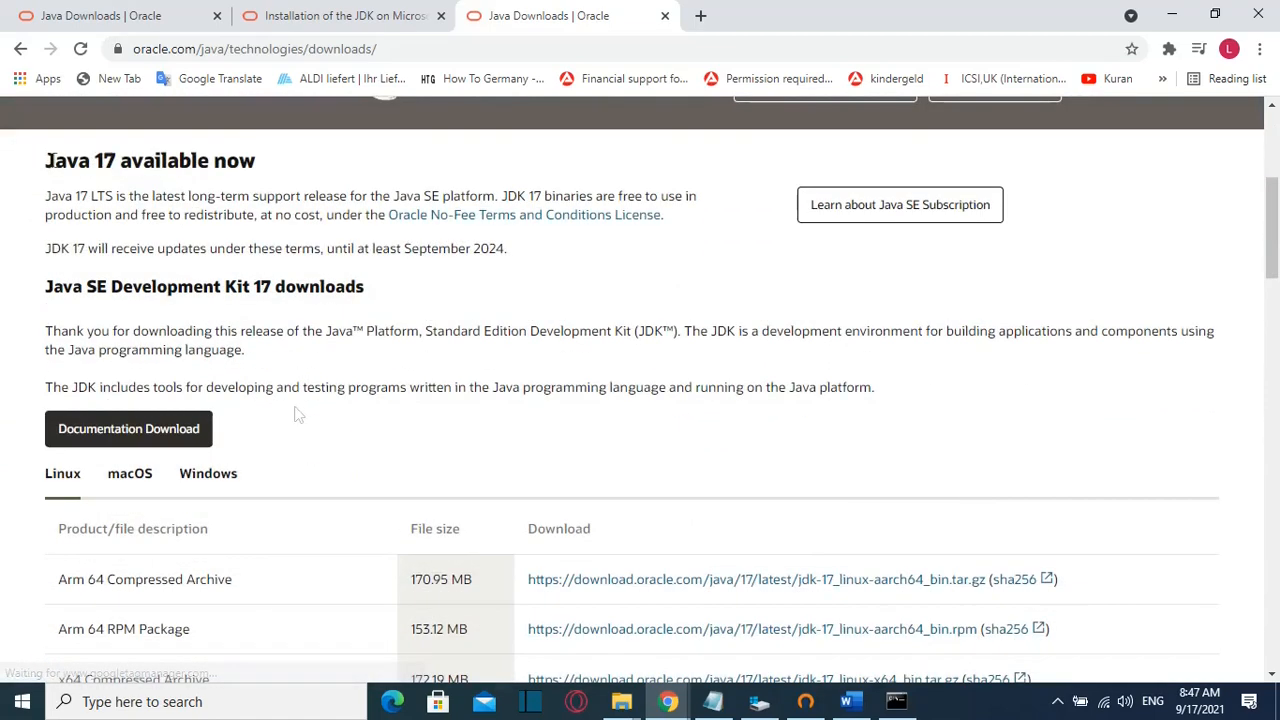
{"action": "scroll", "coordinate": [357, 277], "scroll_direction": "down", "scroll_amount": 2}
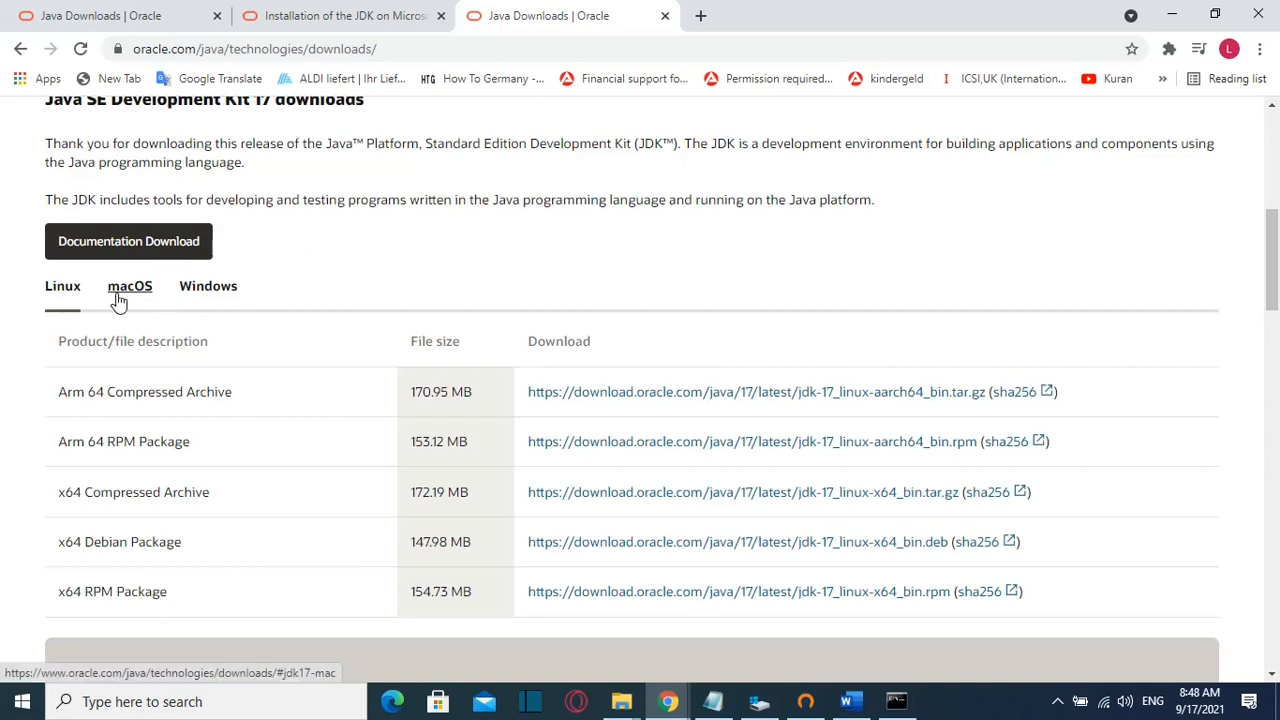
{"action": "left_click", "coordinate": [211, 301]}
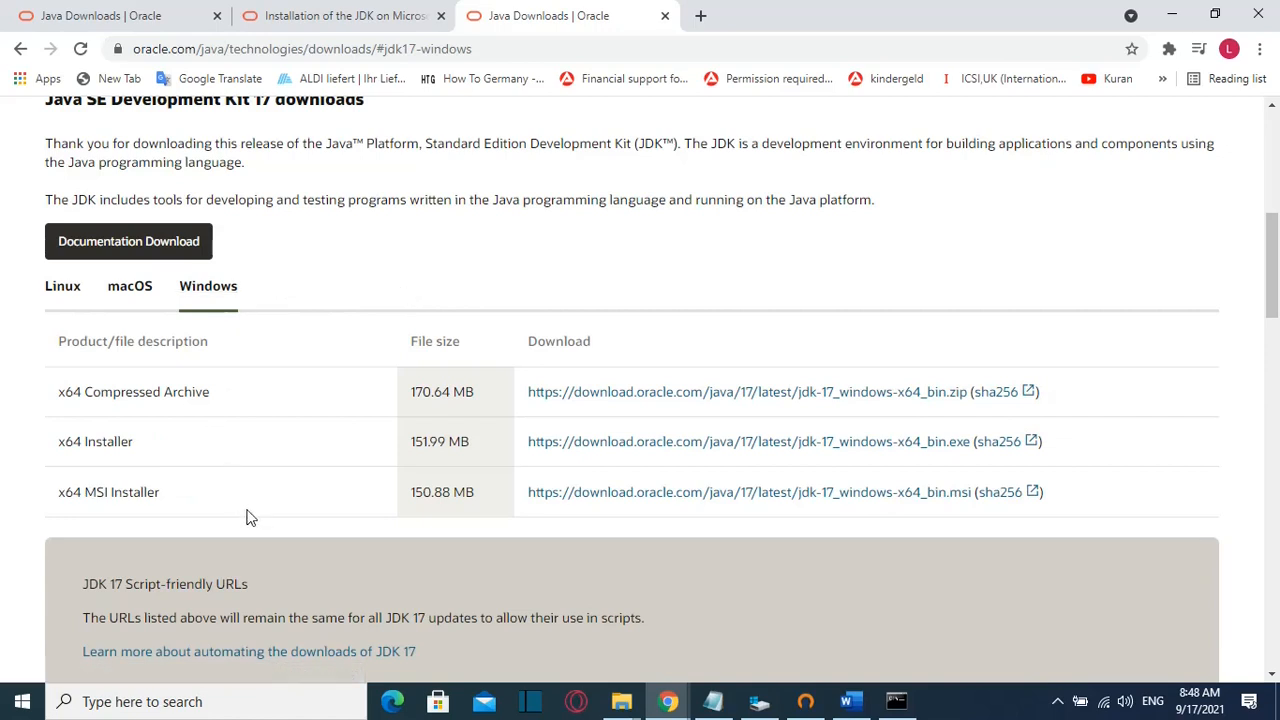
{"action": "scroll", "coordinate": [294, 366], "scroll_direction": "down", "scroll_amount": 1}
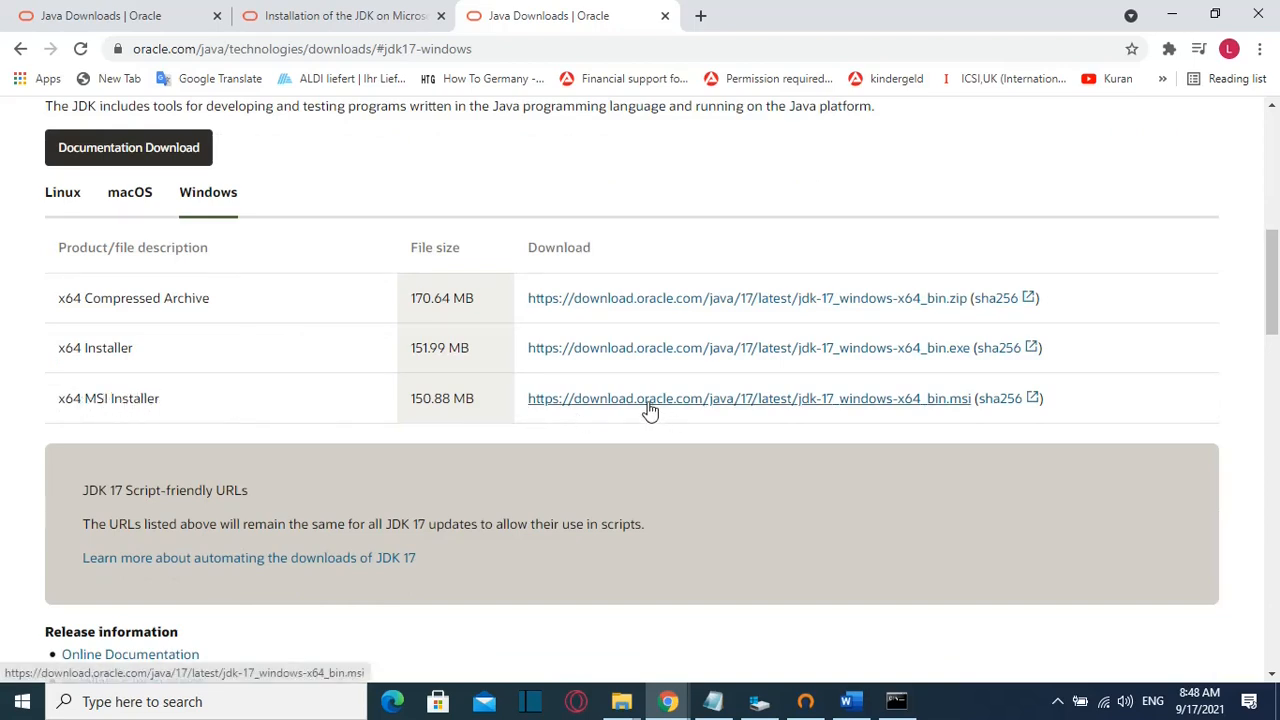
{"action": "left_click", "coordinate": [576, 408]}
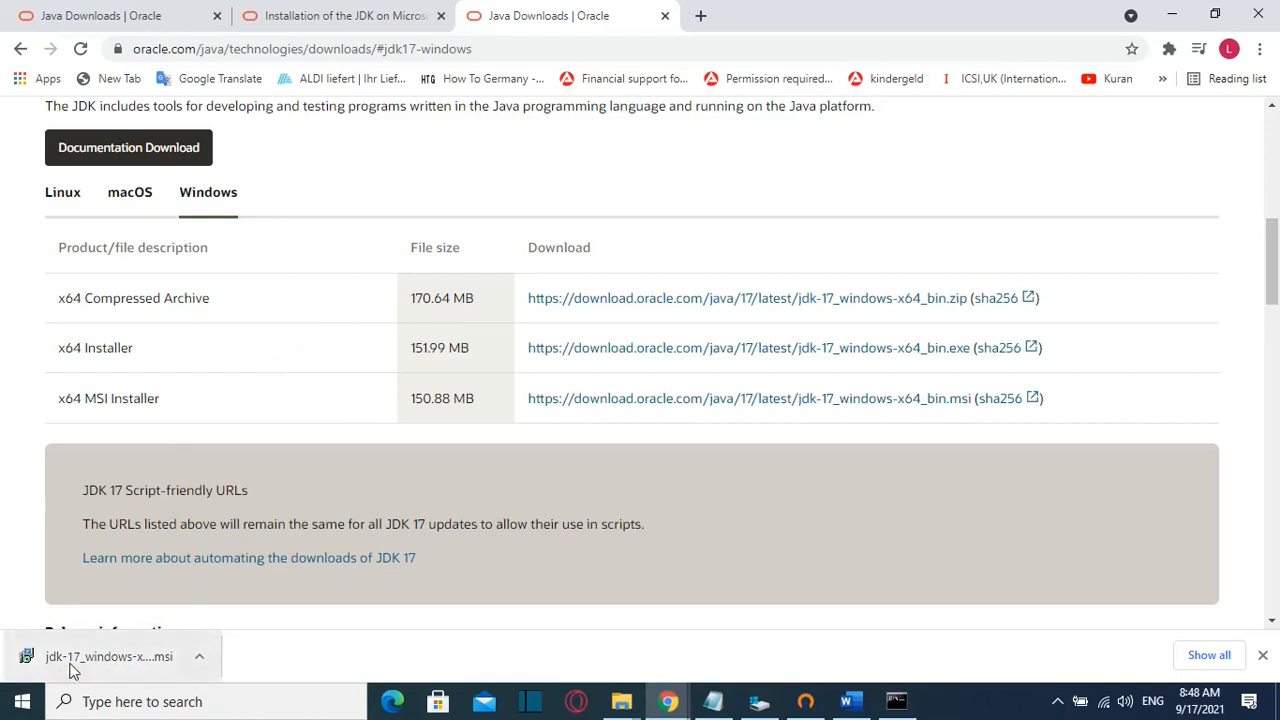
Step: Run the downloaded JDK 17 installer, keep the destination folder C:\Program Files\Java\jdk-17\, and close the finished setup
{"action": "left_click", "coordinate": [31, 668]}
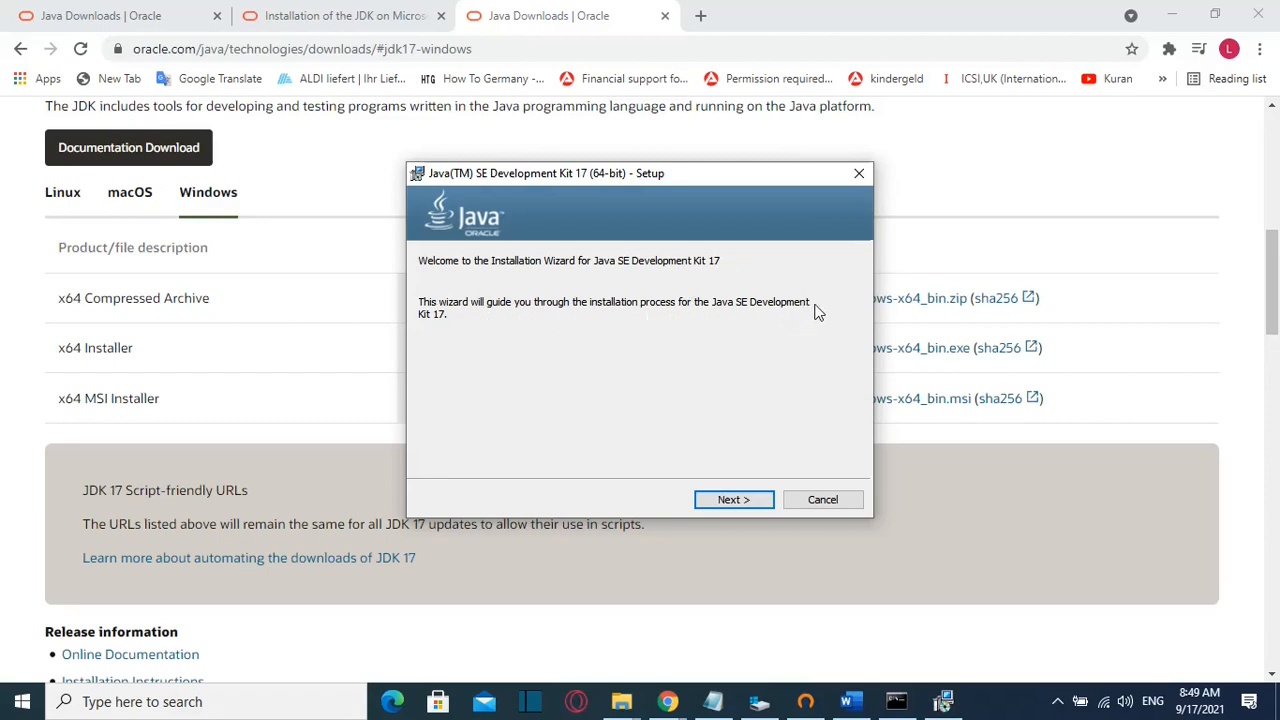
{"action": "left_click", "coordinate": [734, 499]}
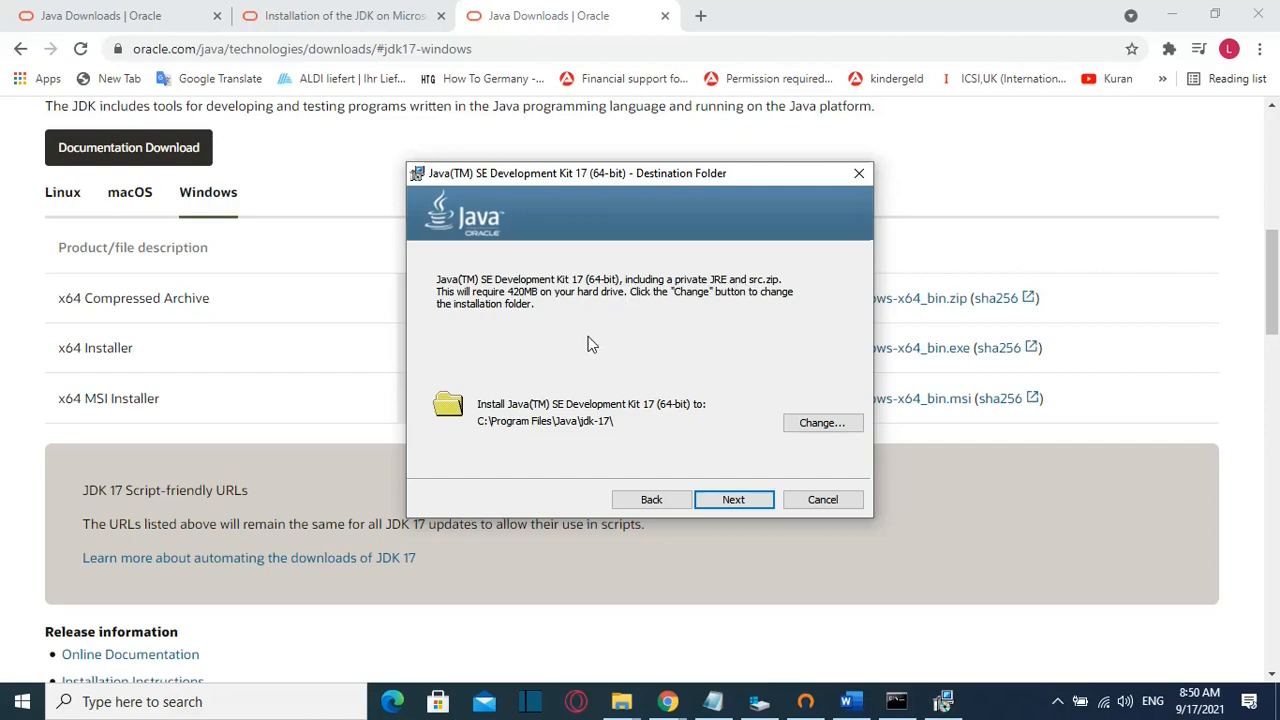
{"action": "left_click", "coordinate": [733, 499]}
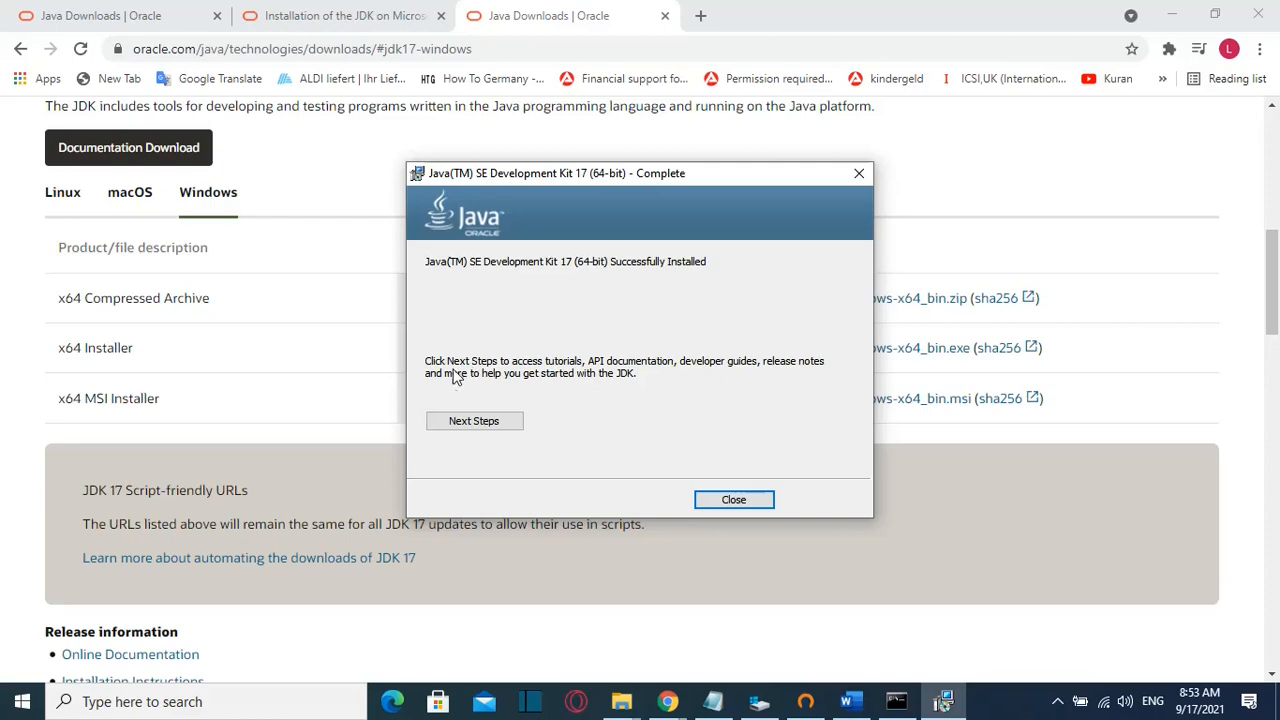
{"action": "left_click", "coordinate": [734, 500]}
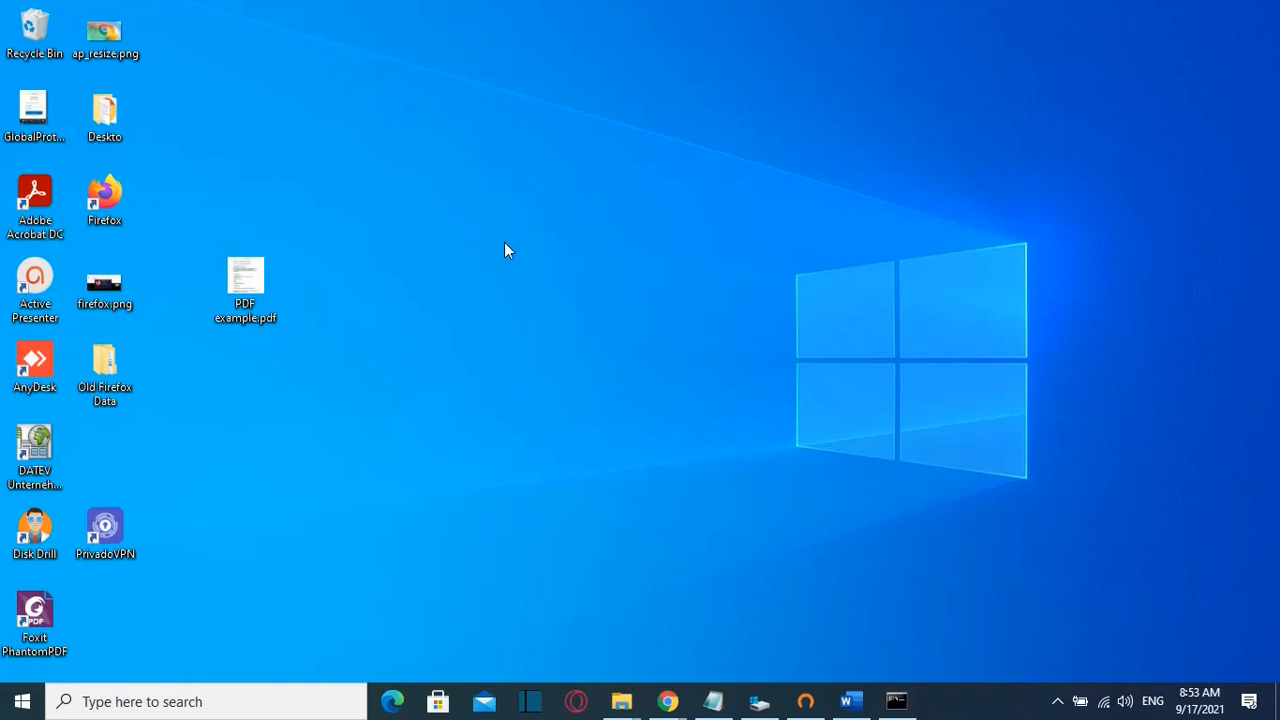
Step: Open the folder C:\Program Files\Java\jdk-17\bin in File Explorer
{"action": "key", "text": "super+e"}
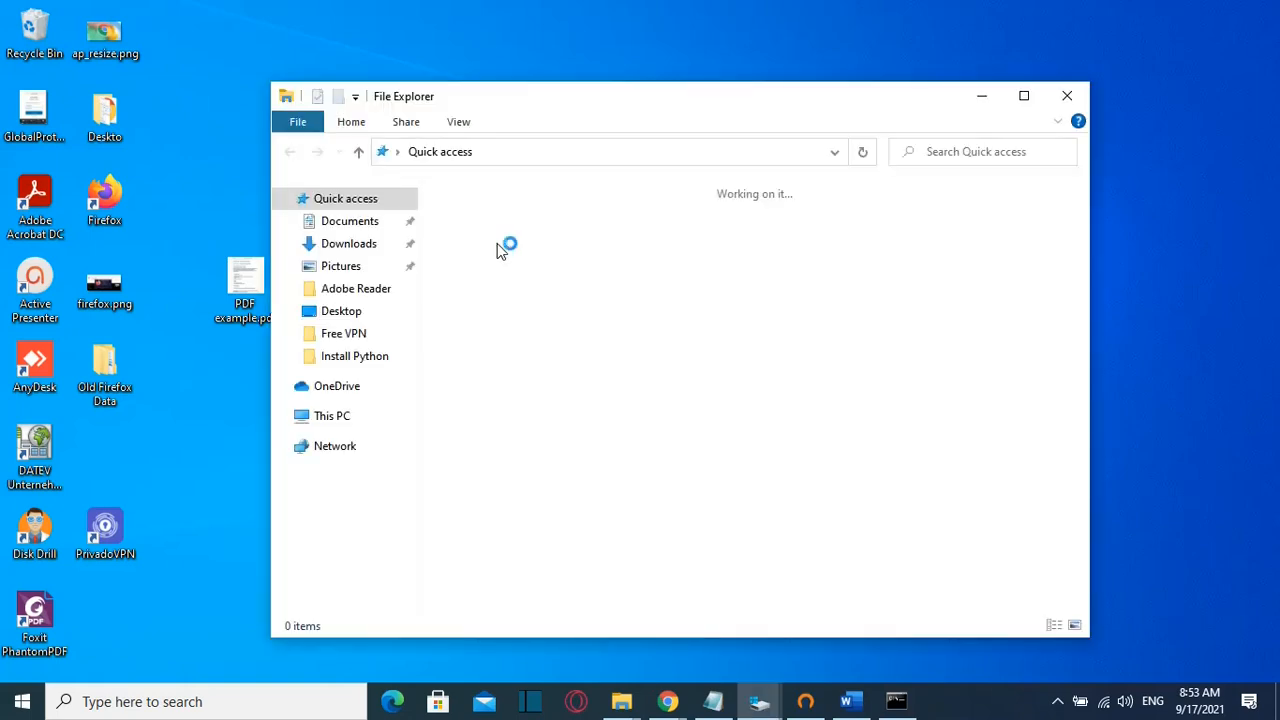
{"action": "left_click", "coordinate": [332, 416]}
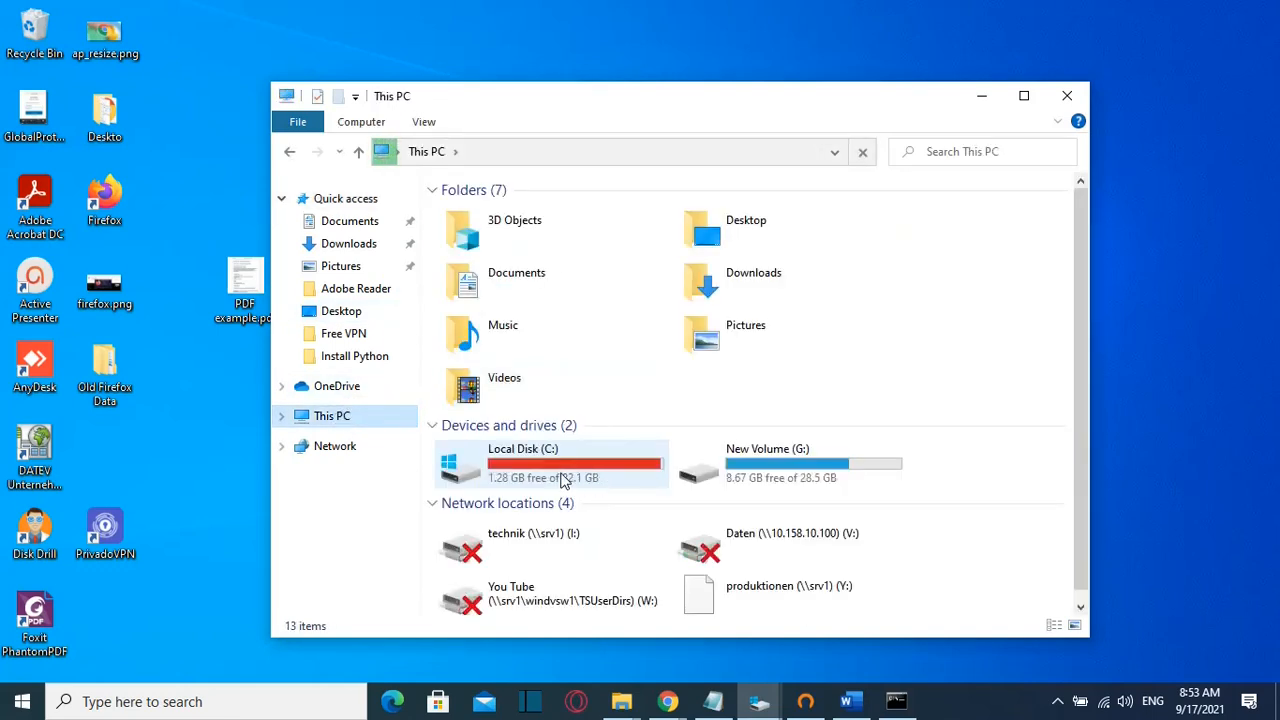
{"action": "left_click", "coordinate": [557, 476]}
{"action": "double_click", "coordinate": [557, 476]}
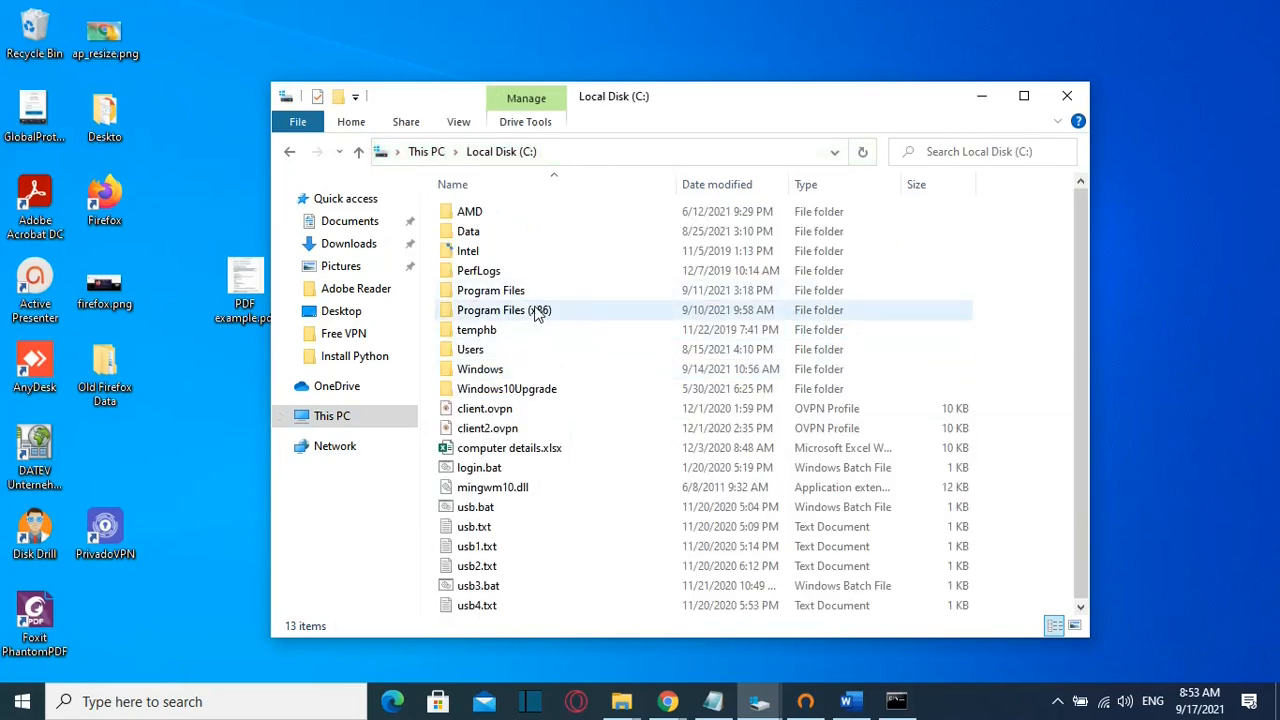
{"action": "double_click", "coordinate": [495, 290]}
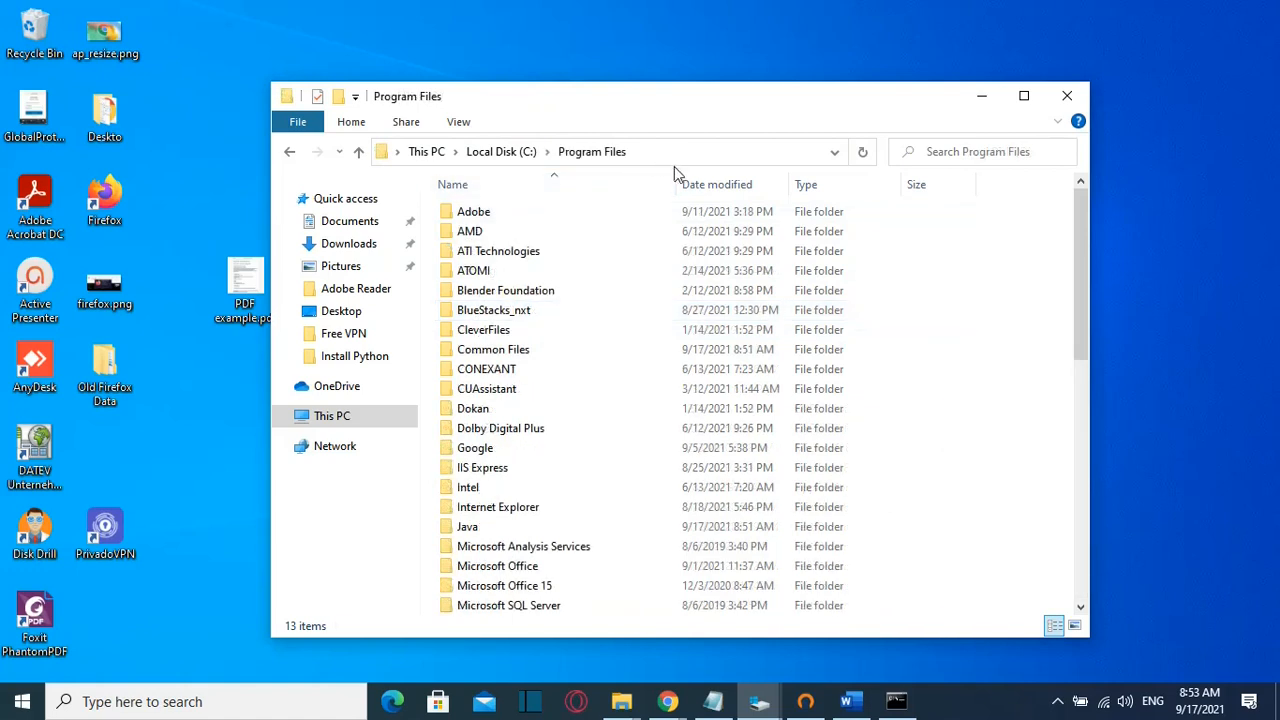
{"action": "double_click", "coordinate": [488, 535]}
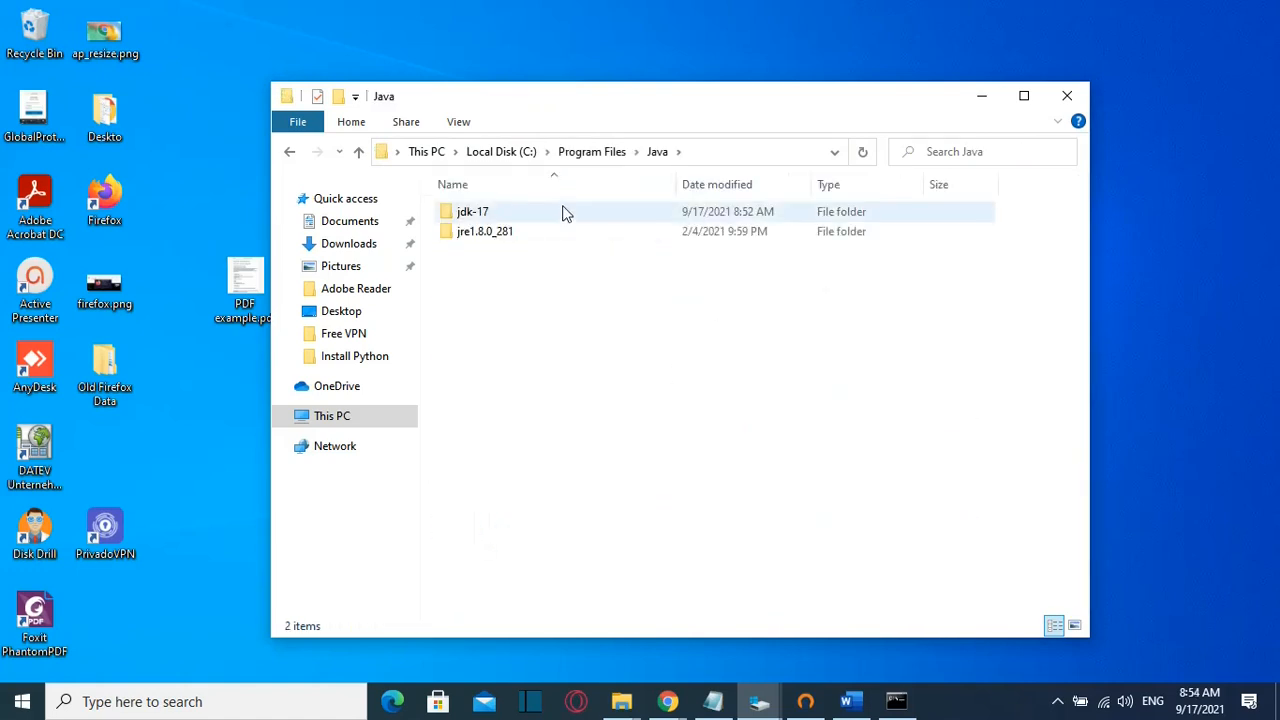
{"action": "mouse_move", "coordinate": [528, 220]}
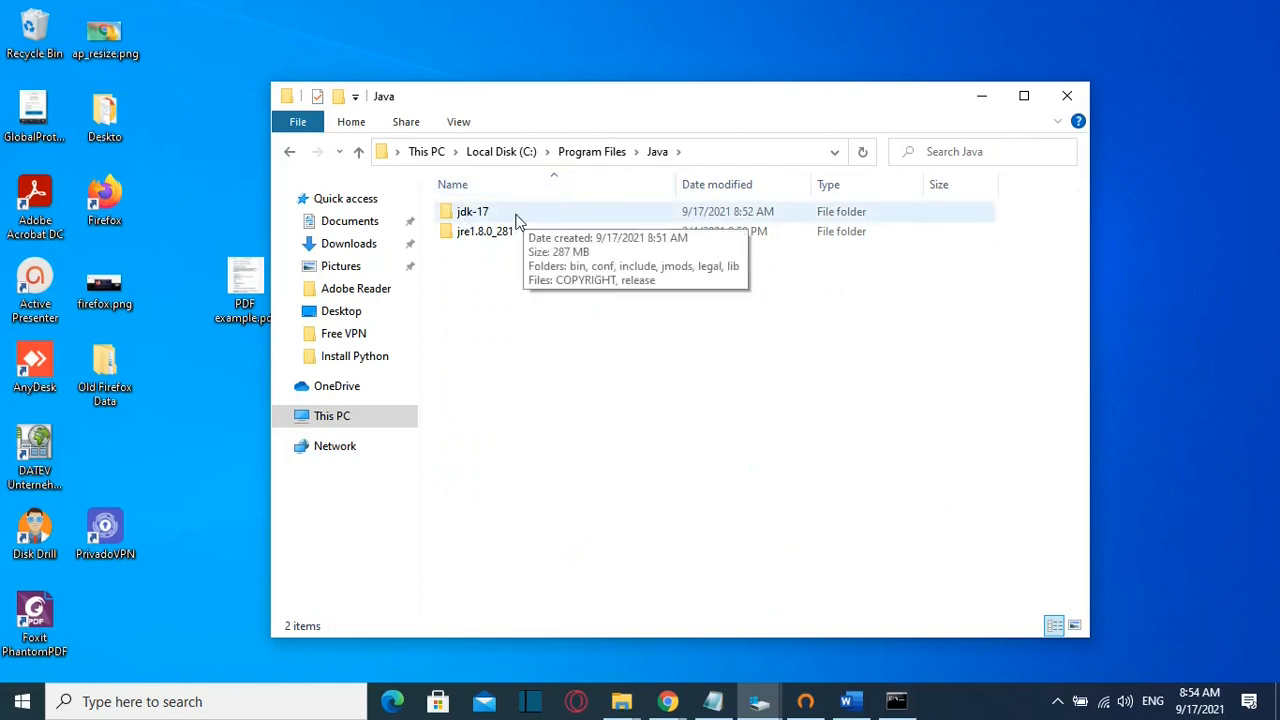
{"action": "double_click", "coordinate": [483, 214]}
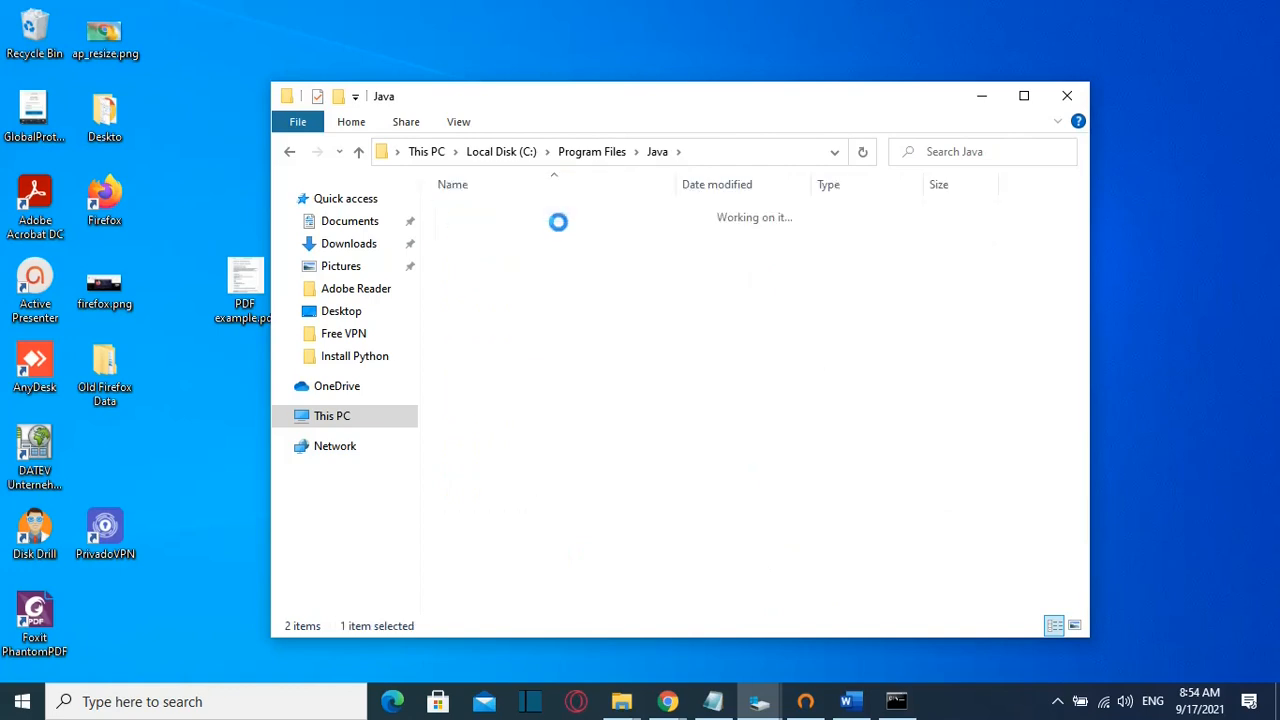
{"action": "mouse_move", "coordinate": [508, 213]}
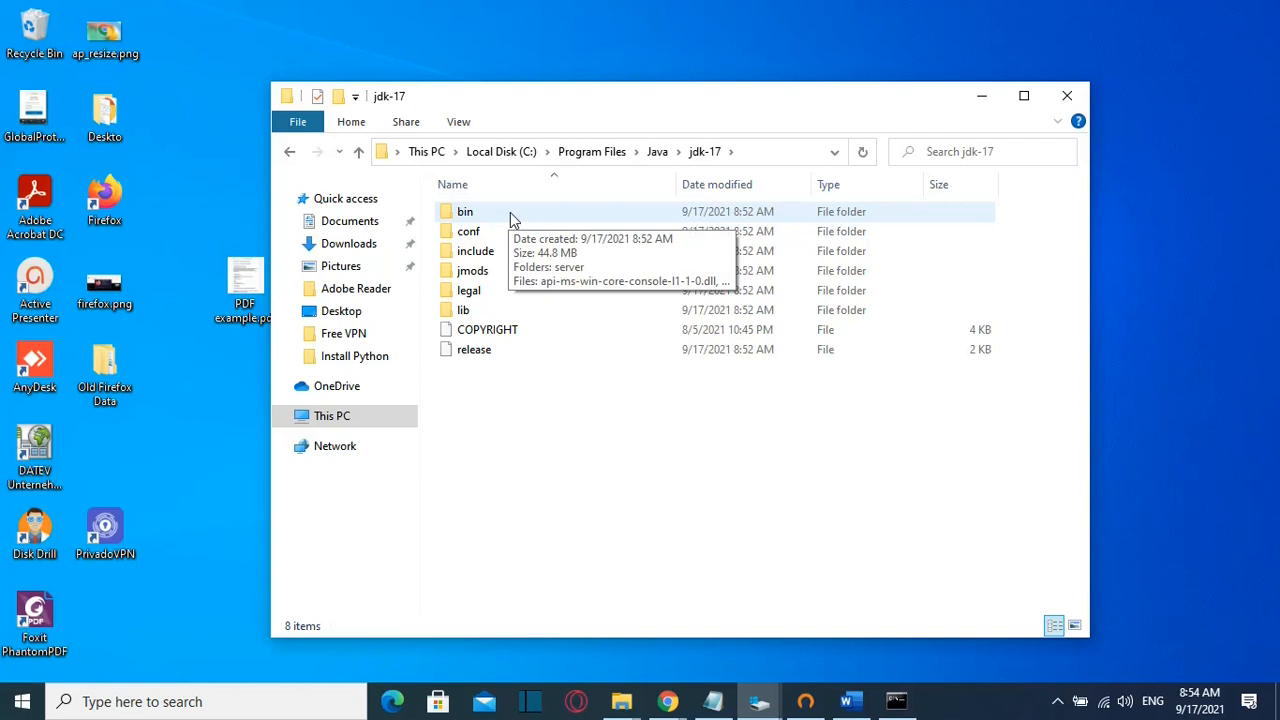
{"action": "double_click", "coordinate": [511, 213]}
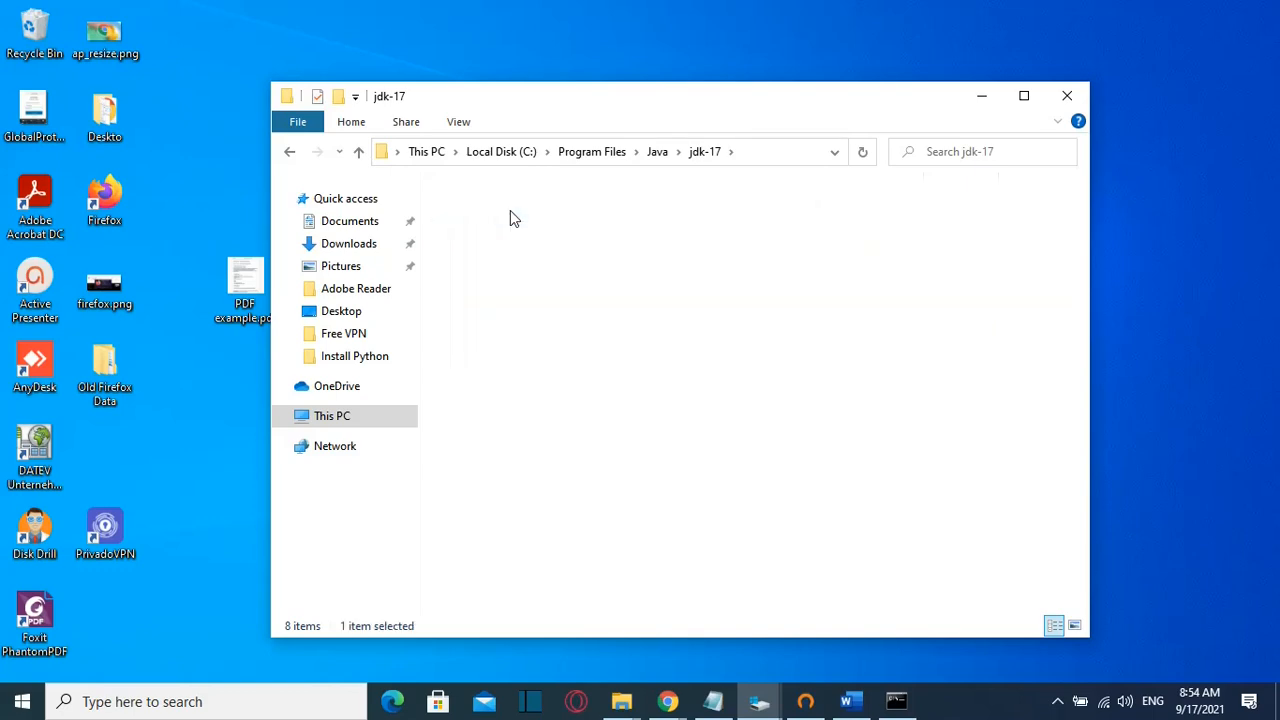
Step: Copy the full path of the JDK's bin folder, C:\Program Files\Java\jdk-17\bin
{"action": "left_click_drag", "start_coordinate": [663, 149], "coordinate": [395, 152]}
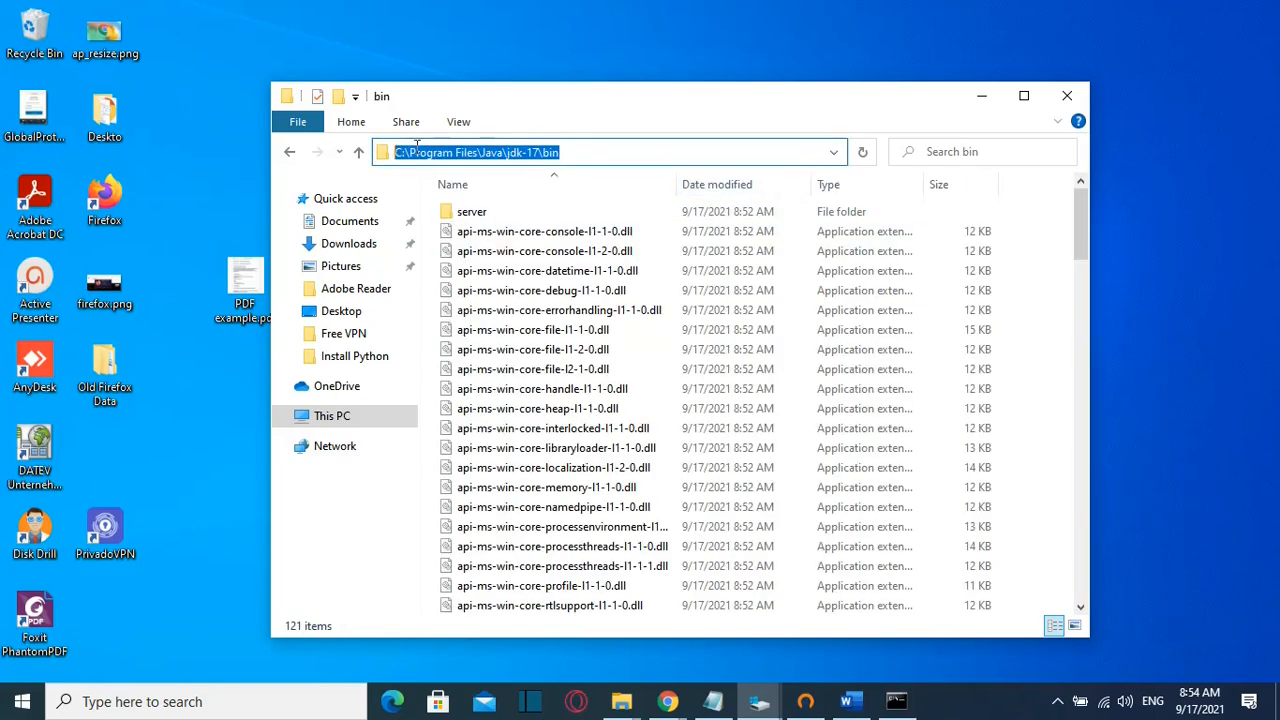
{"action": "right_click", "coordinate": [457, 151]}
{"action": "left_click", "coordinate": [380, 213]}
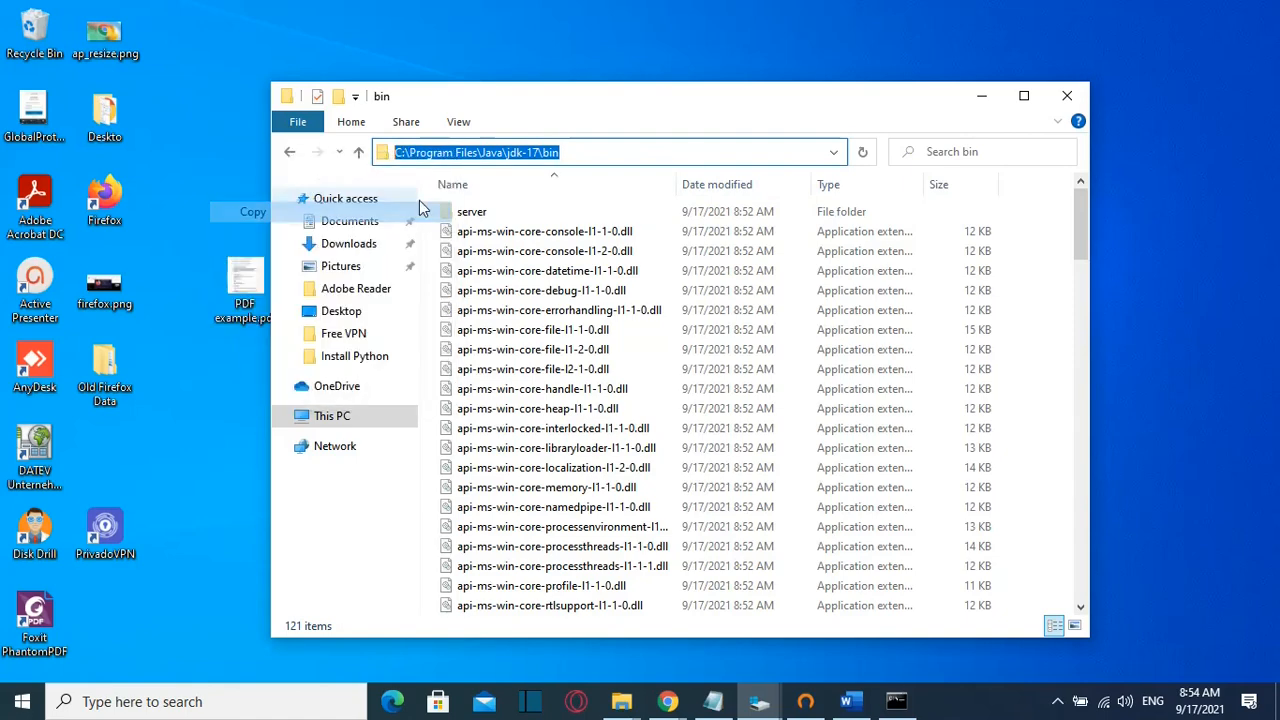
{"action": "left_click", "coordinate": [598, 151]}
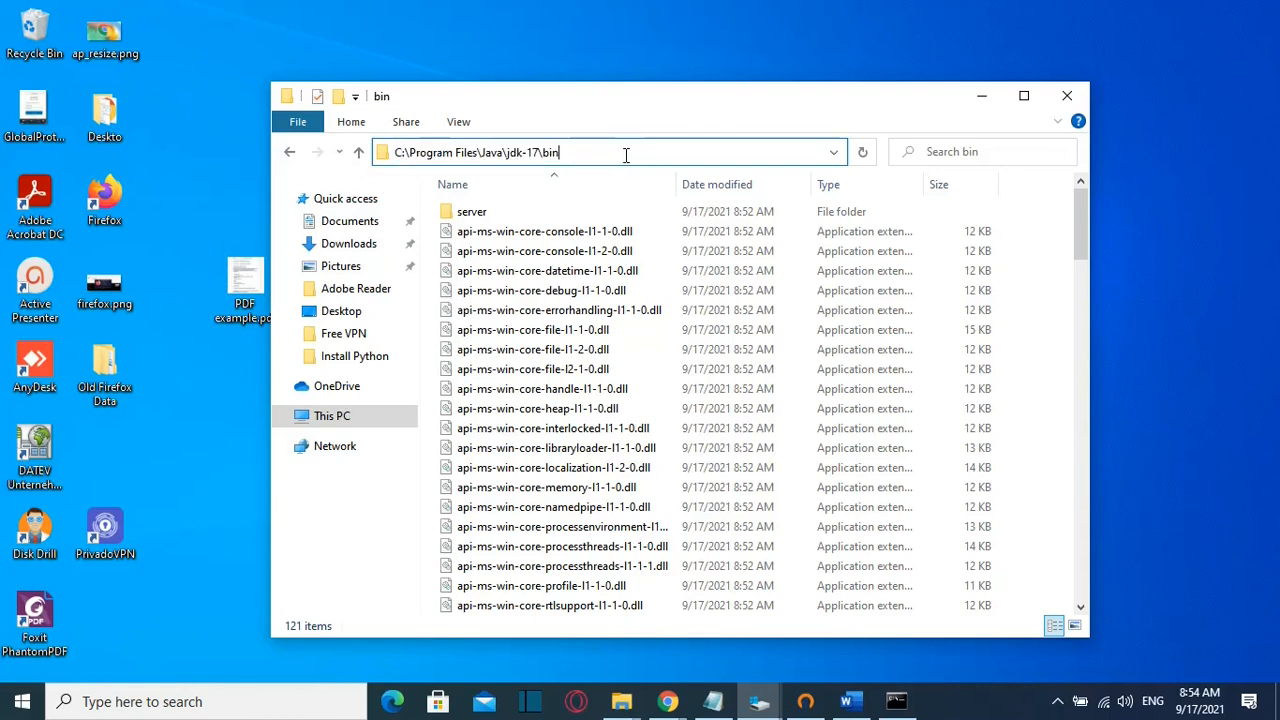
{"action": "left_click_drag", "start_coordinate": [590, 152], "coordinate": [422, 160]}
{"action": "right_click", "coordinate": [450, 156]}
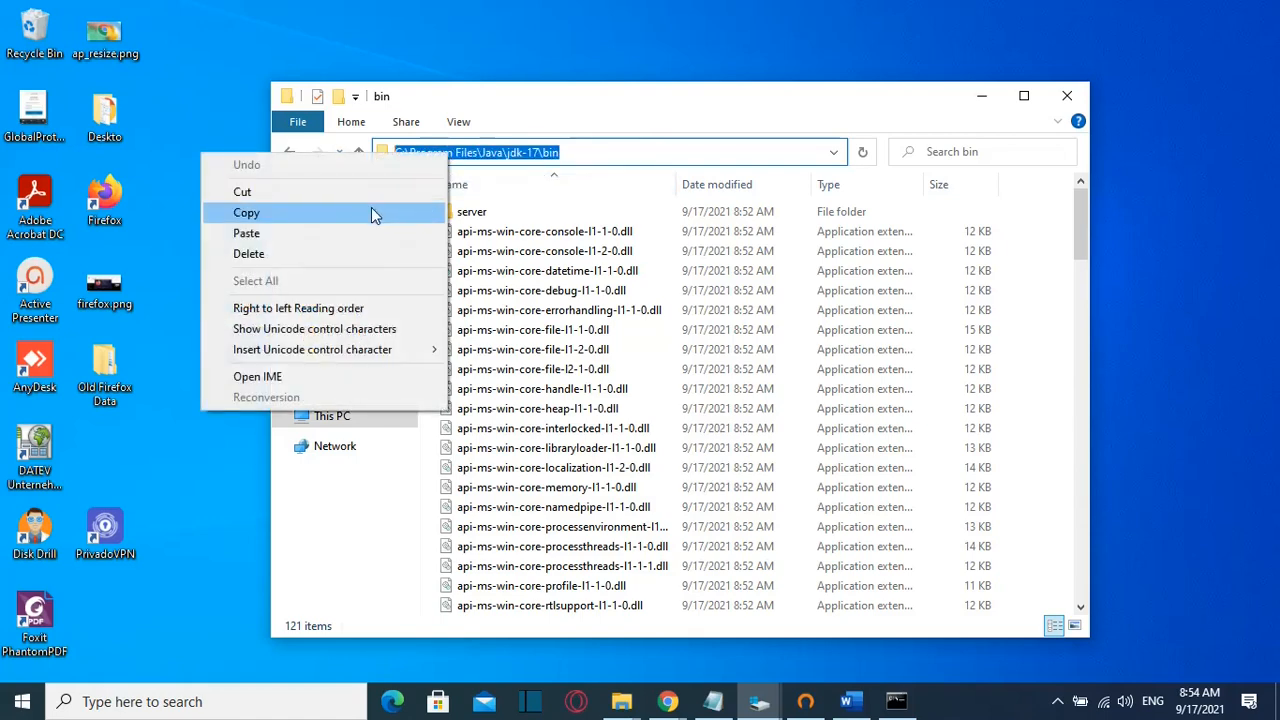
{"action": "left_click", "coordinate": [371, 209]}
Step: Search Windows for "envi", open the system environment variables settings, and bring up the Environment Variables dialog
{"action": "left_click", "coordinate": [180, 702]}
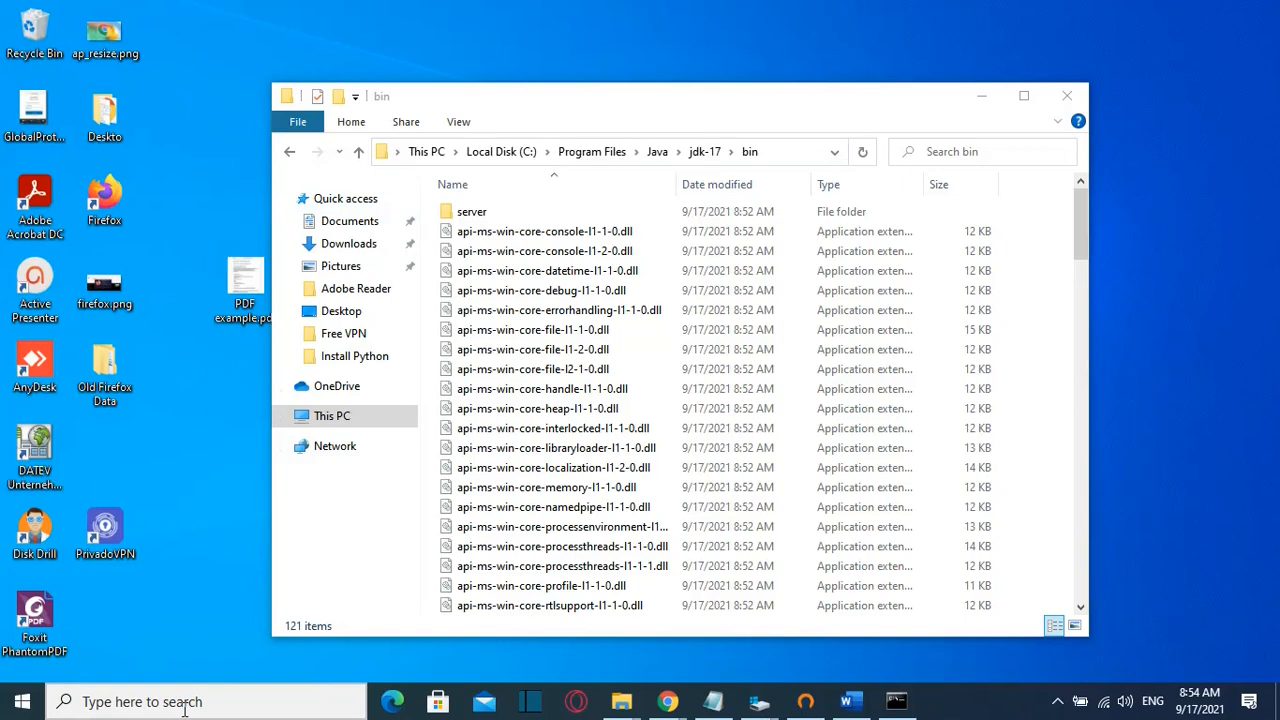
{"action": "type", "text": "envi"}
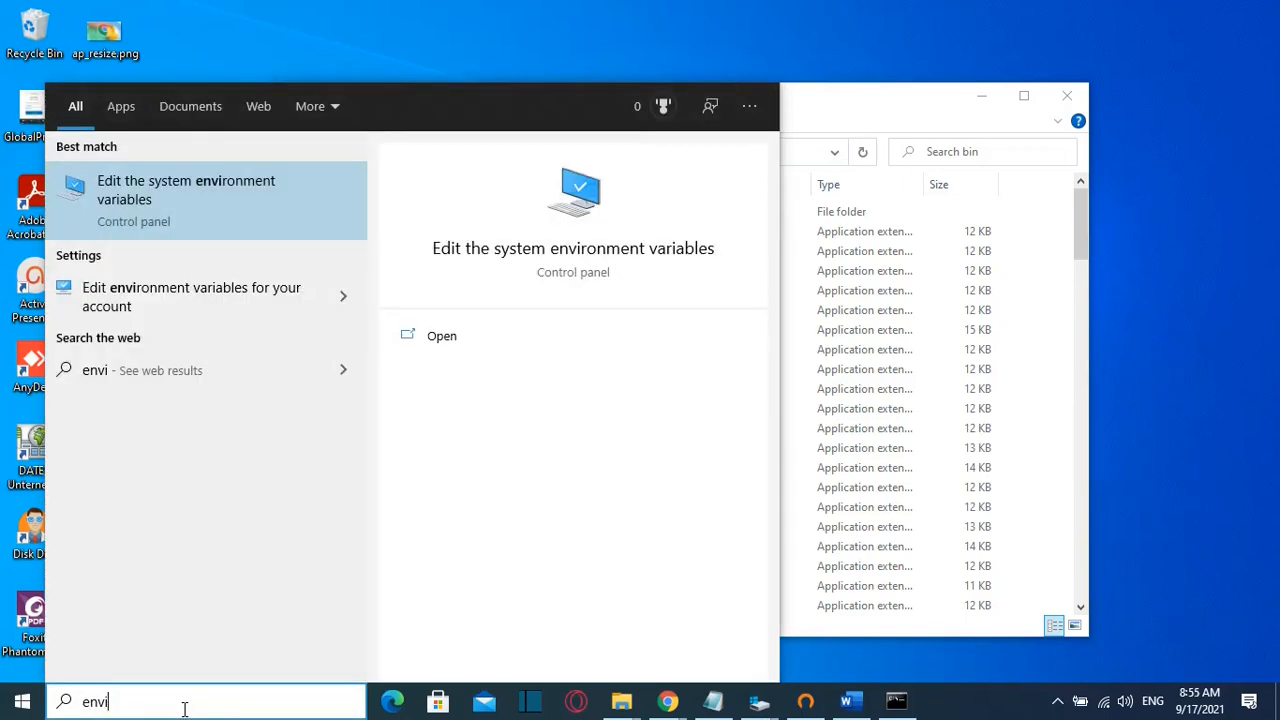
{"action": "left_click", "coordinate": [195, 205]}
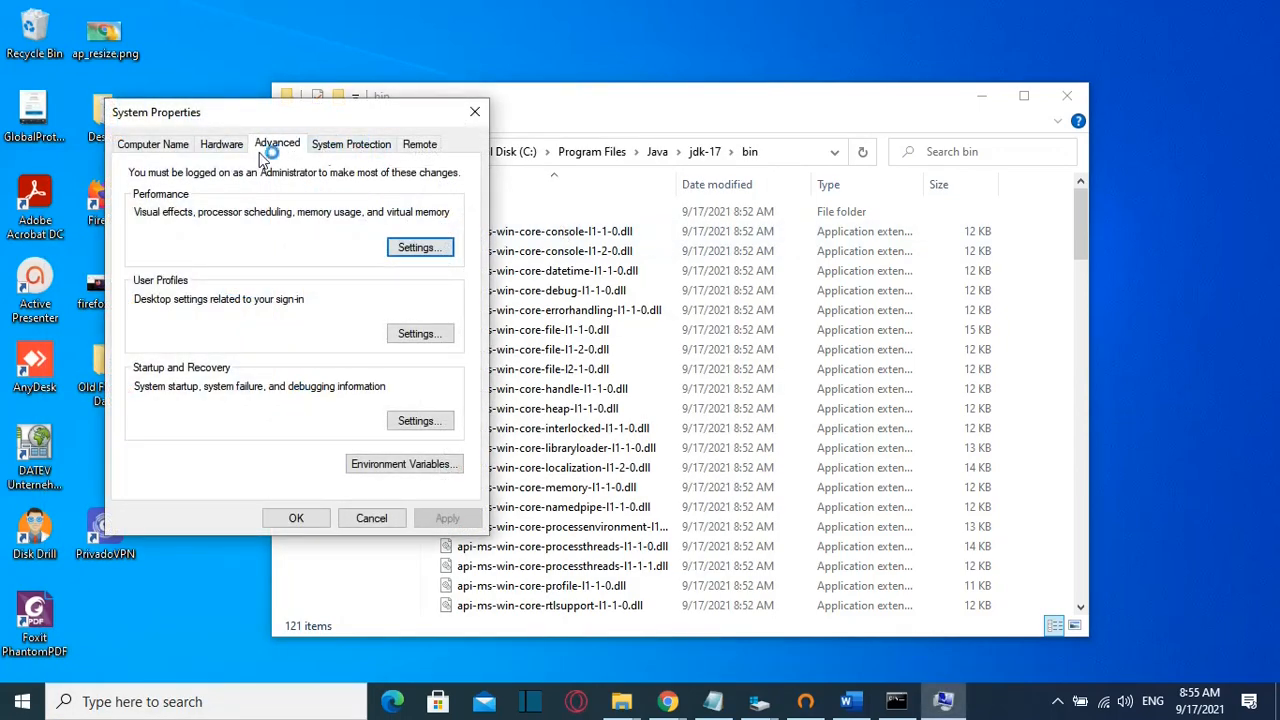
{"action": "left_click", "coordinate": [375, 464]}
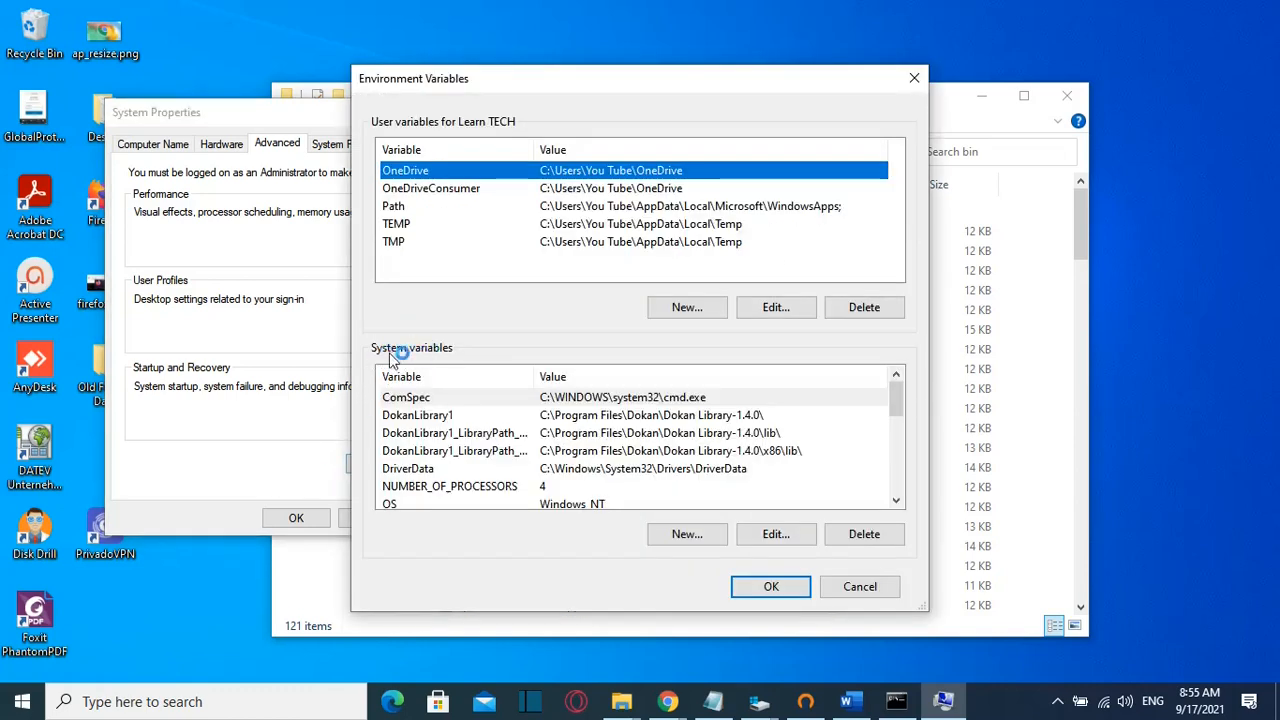
Step: Add C:\Program Files\Java\jdk-17\bin as a new entry to the system variable Path and confirm the edited list
{"action": "left_click", "coordinate": [409, 428]}
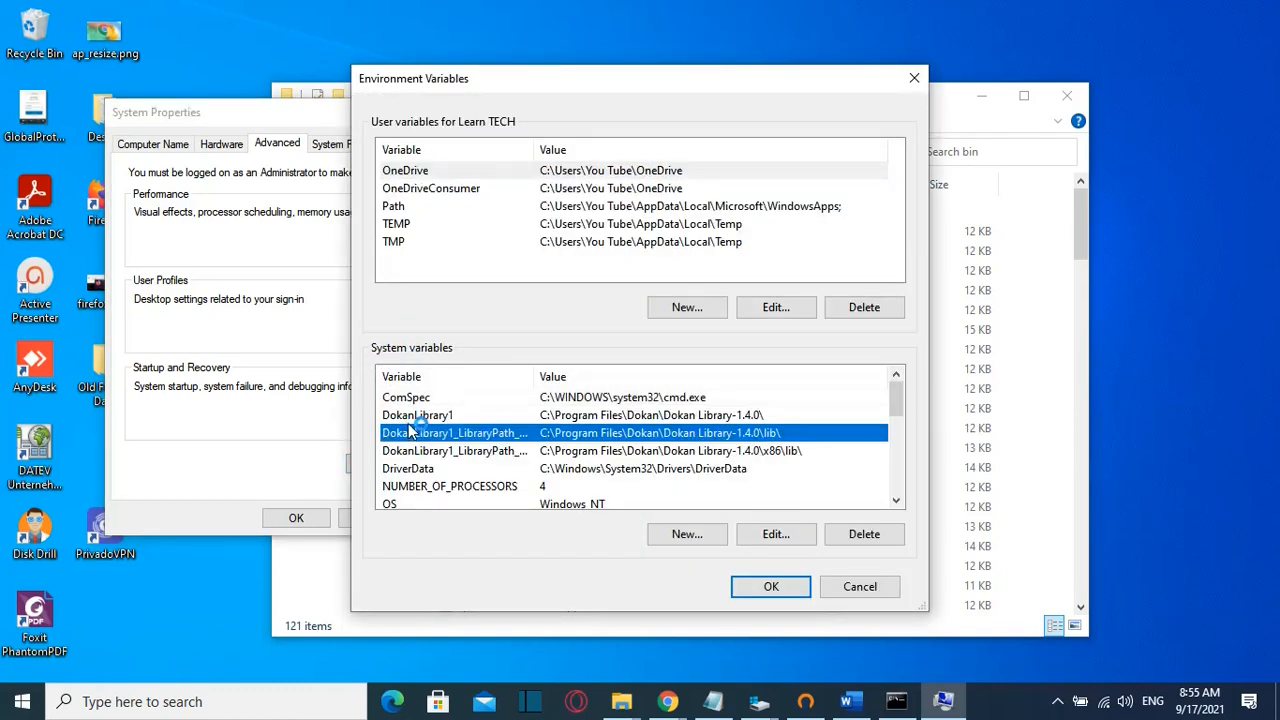
{"action": "key", "text": "Down"}
{"action": "key", "text": "Down"}
{"action": "key", "text": "Down"}
{"action": "key", "text": "Down"}
{"action": "key", "text": "Down"}
{"action": "key", "text": "Down"}
{"action": "key", "text": "Down"}
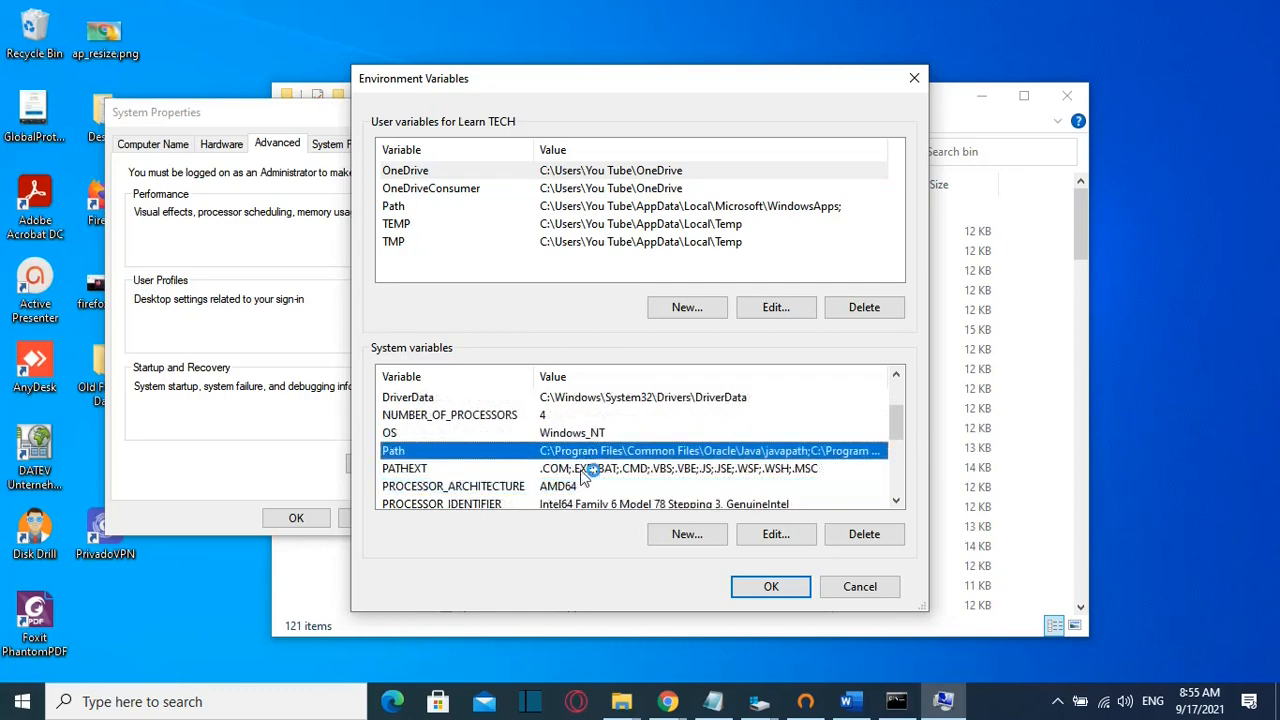
{"action": "double_click", "coordinate": [630, 455]}
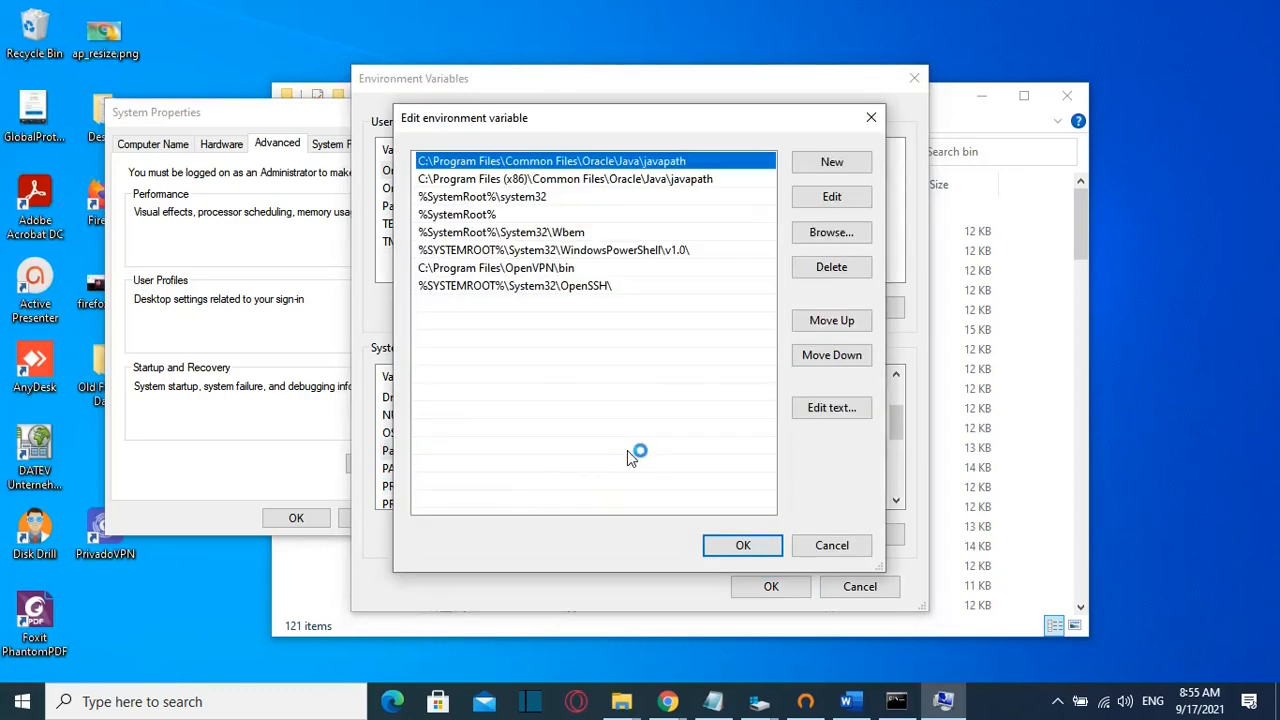
{"action": "left_click", "coordinate": [716, 318]}
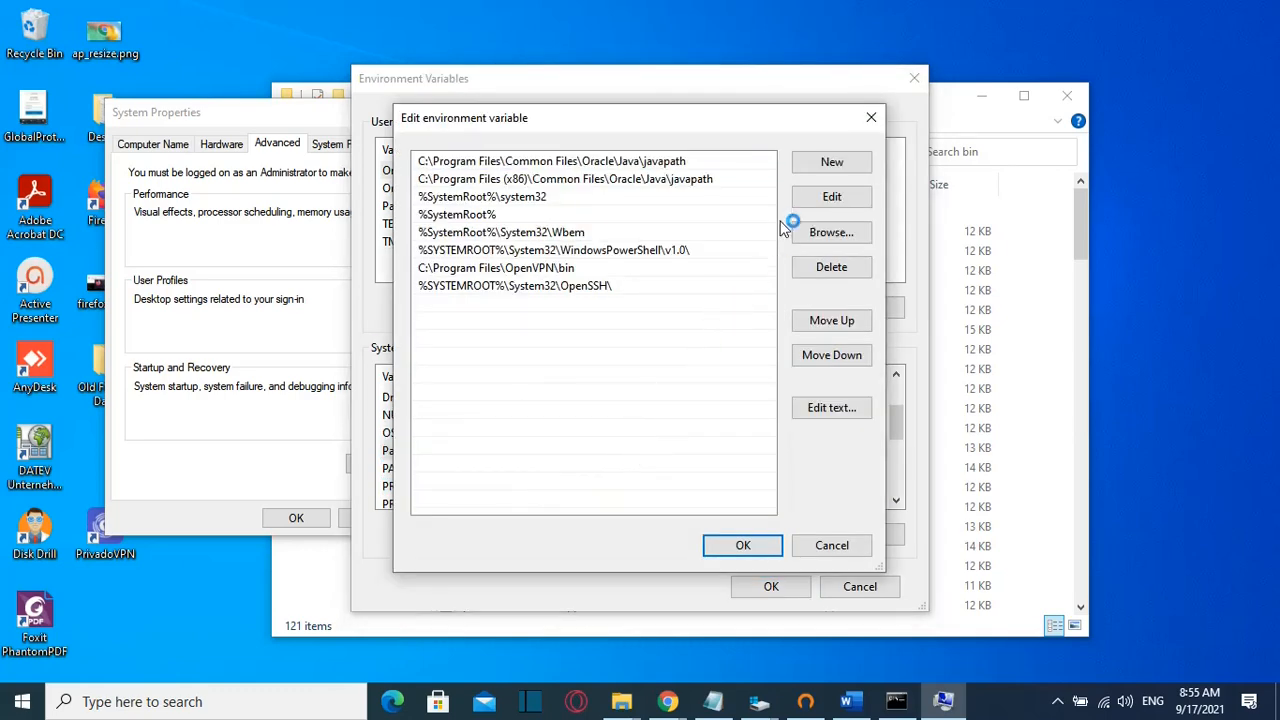
{"action": "left_click", "coordinate": [832, 162]}
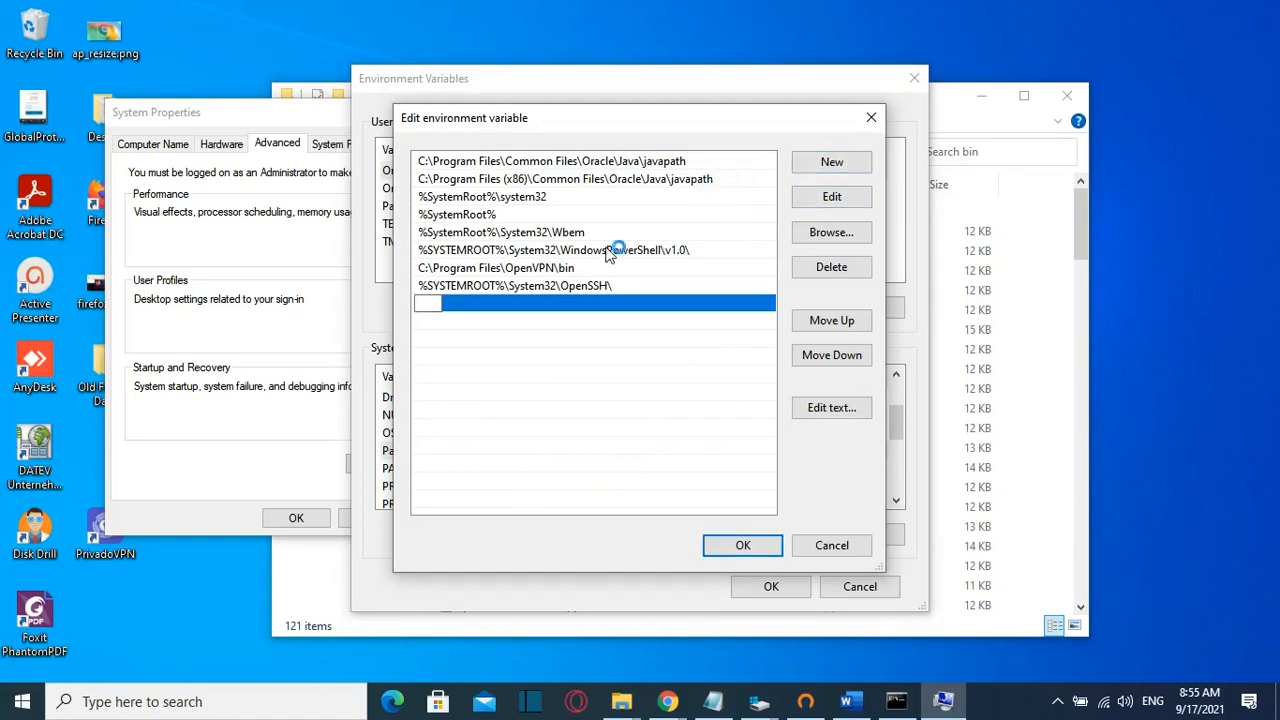
{"action": "left_click", "coordinate": [434, 304]}
{"action": "key", "text": "ctrl+v"}
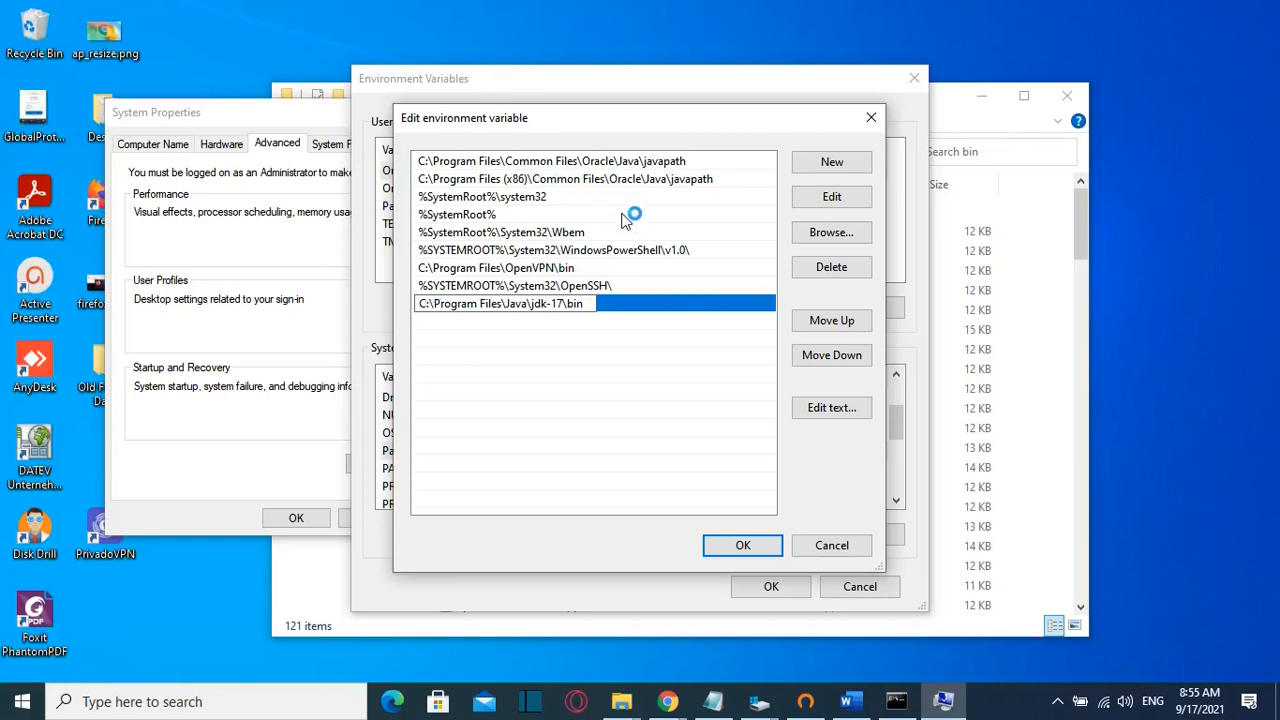
{"action": "left_click", "coordinate": [738, 545]}
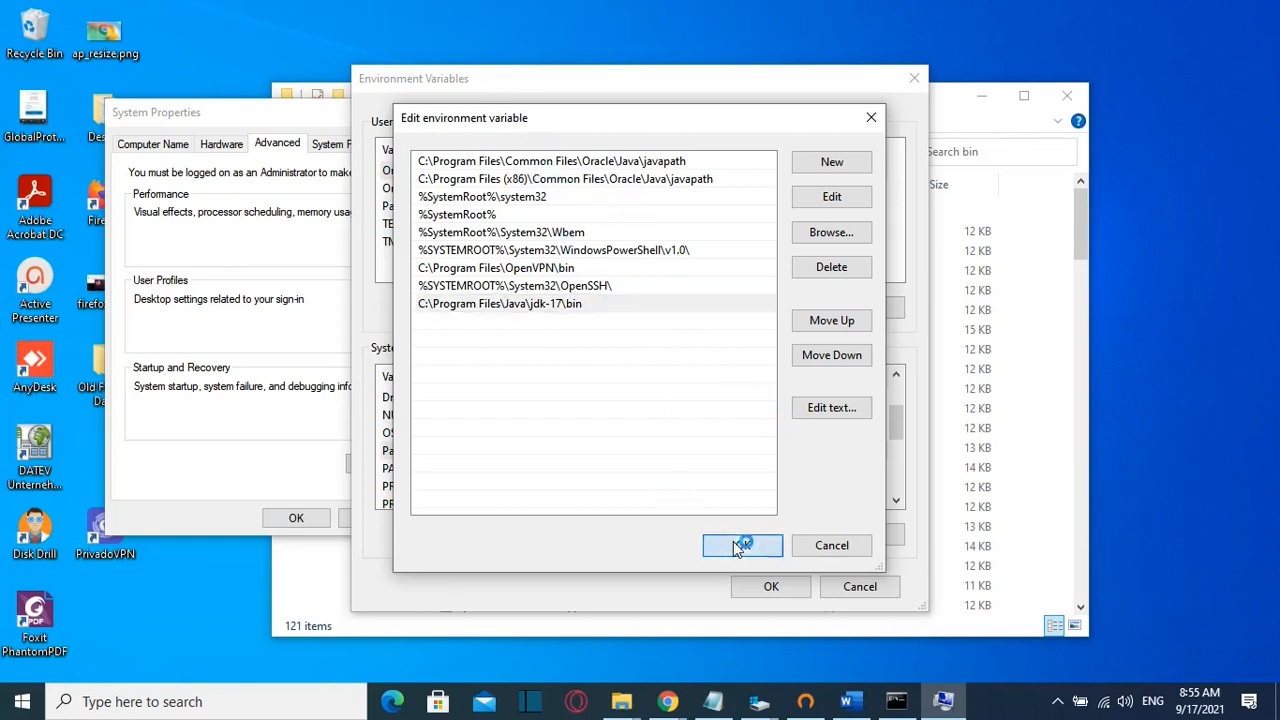
Step: Accept and close the Environment Variables and System Properties dialogs, and close the bin folder window
{"action": "left_click", "coordinate": [775, 587]}
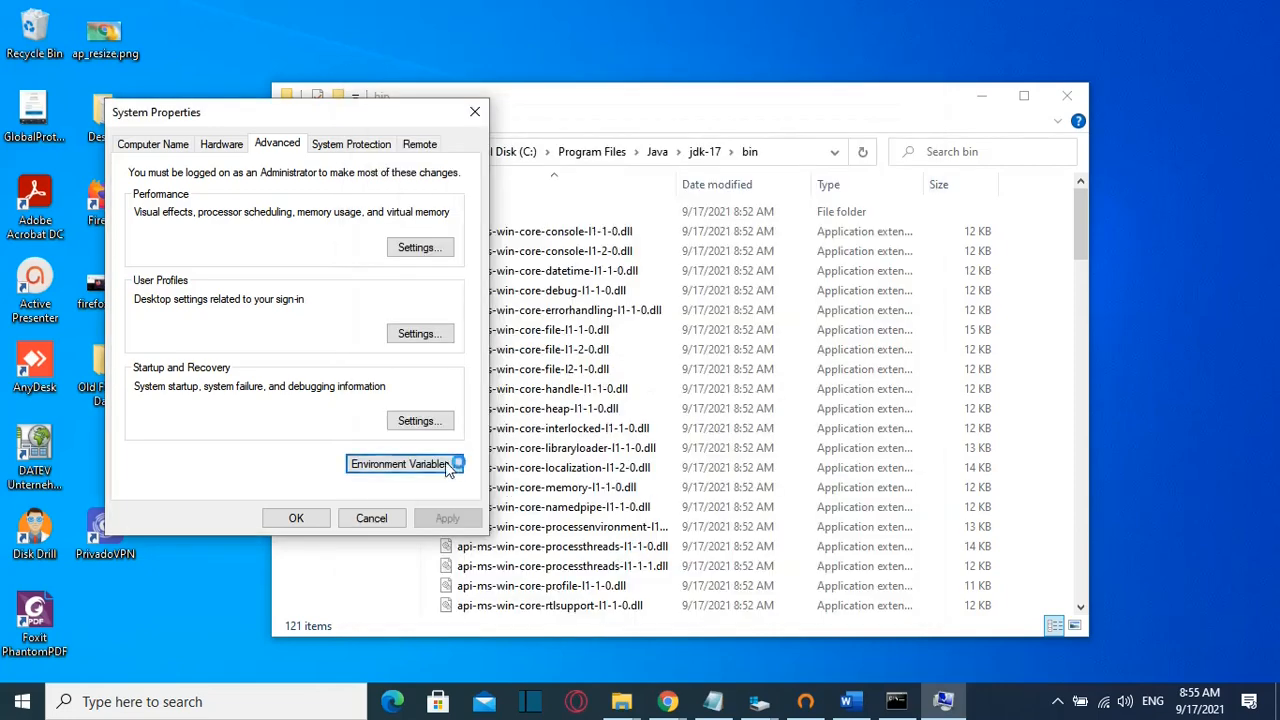
{"action": "left_click", "coordinate": [296, 518]}
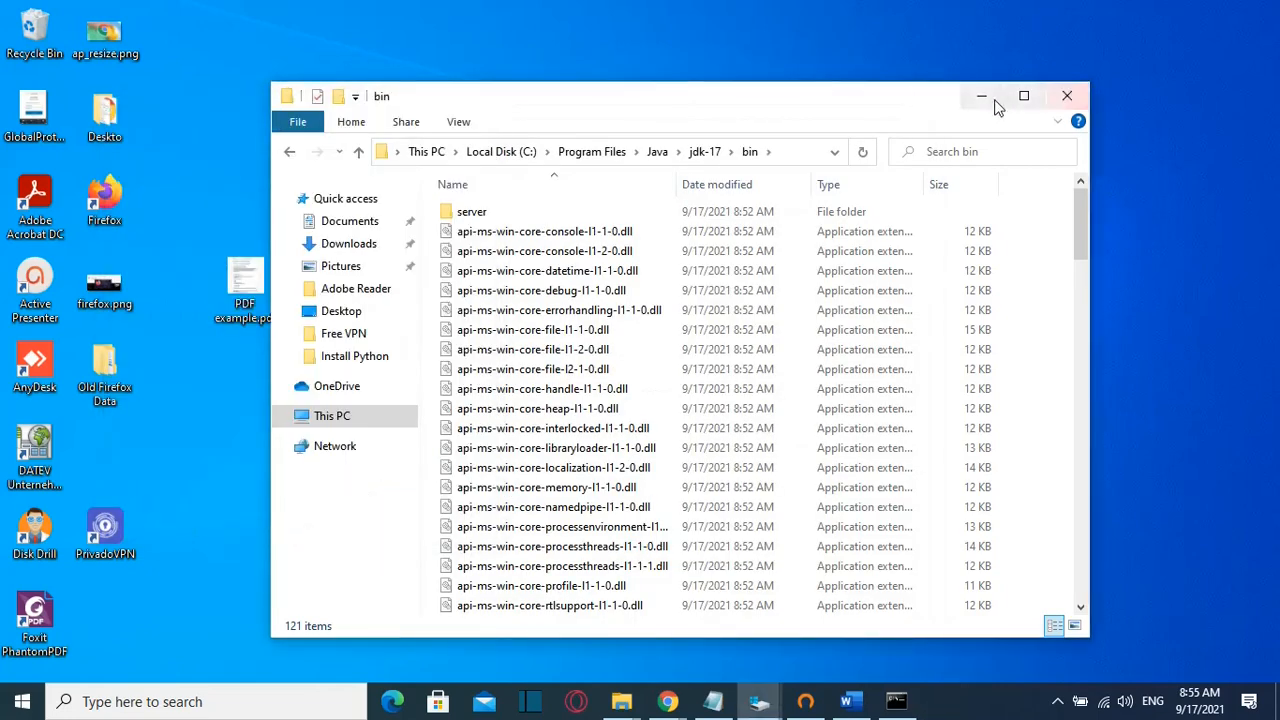
{"action": "left_click", "coordinate": [1067, 96]}
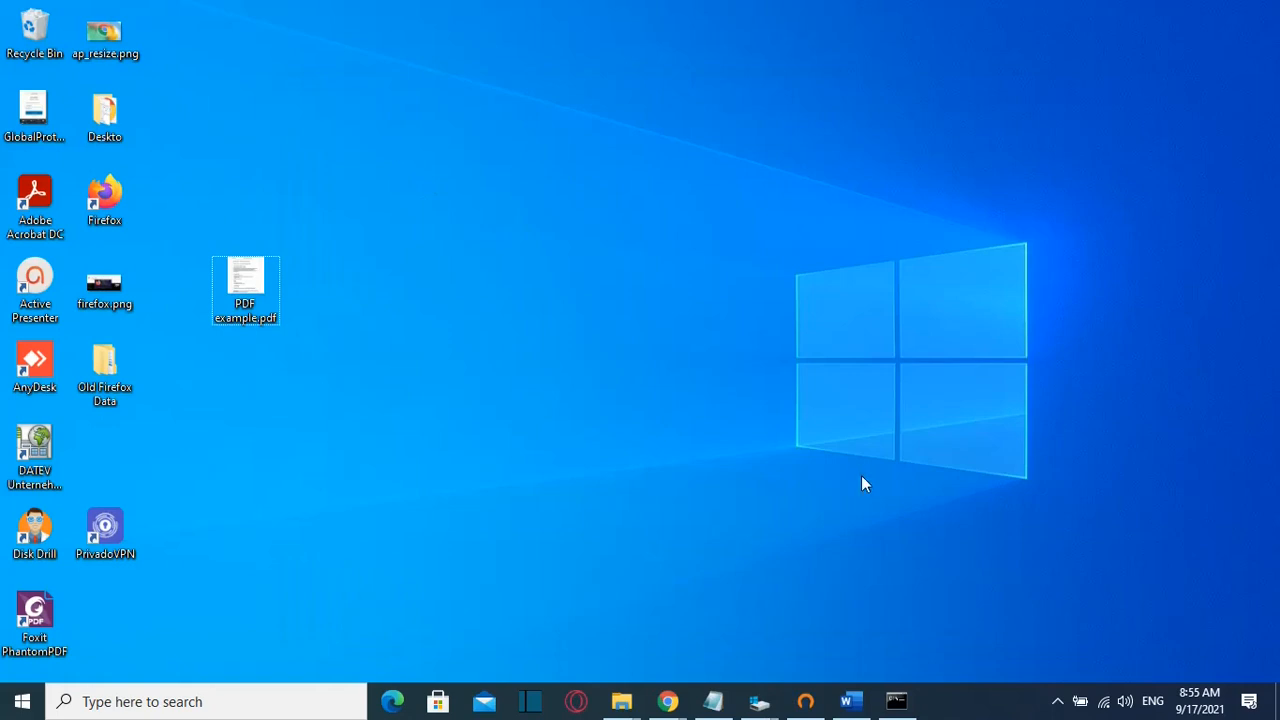
Step: Check the installed Java version by running java --version in a fresh Command Prompt, and minimize that window
{"action": "left_click", "coordinate": [898, 700]}
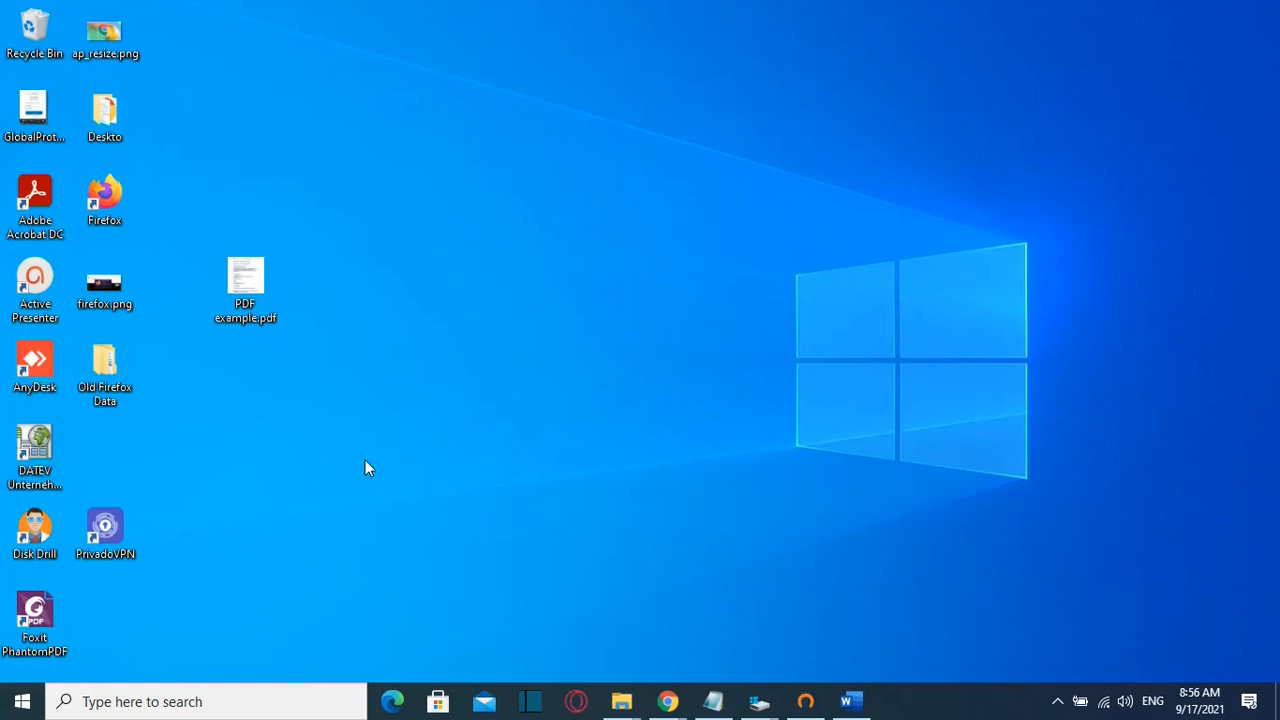
{"action": "left_click", "coordinate": [232, 703]}
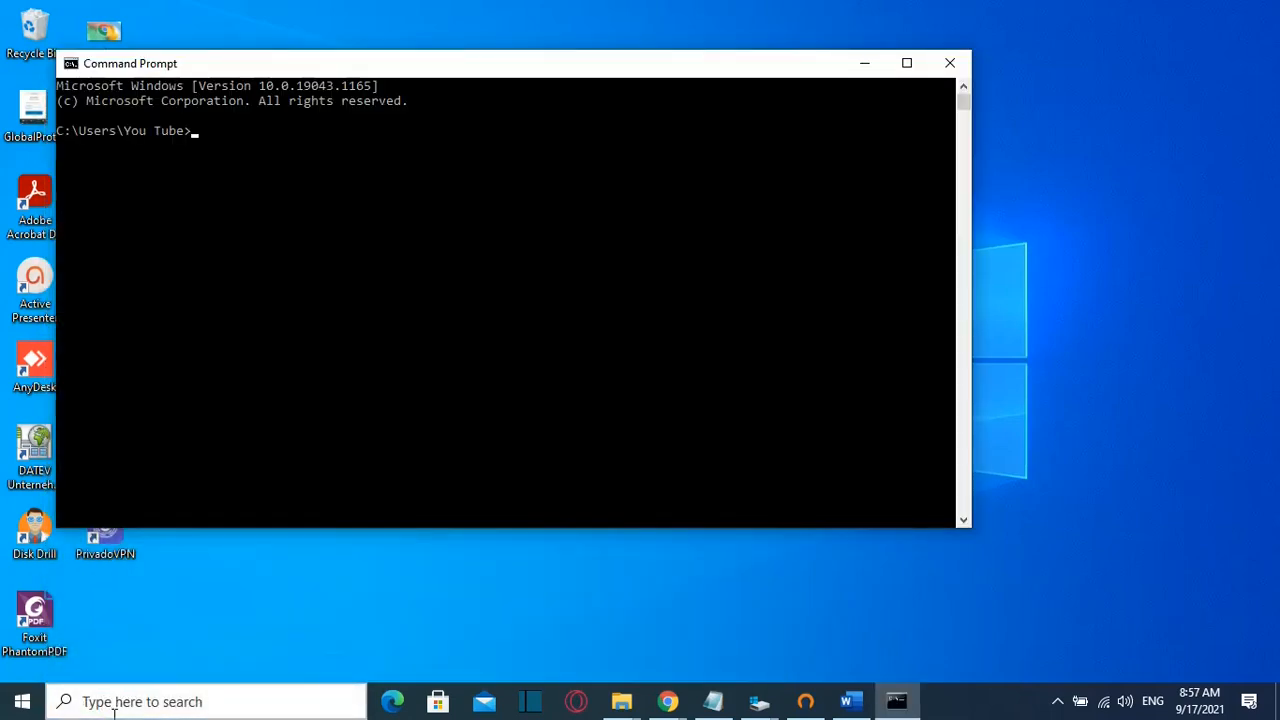
{"action": "left_click", "coordinate": [294, 237]}
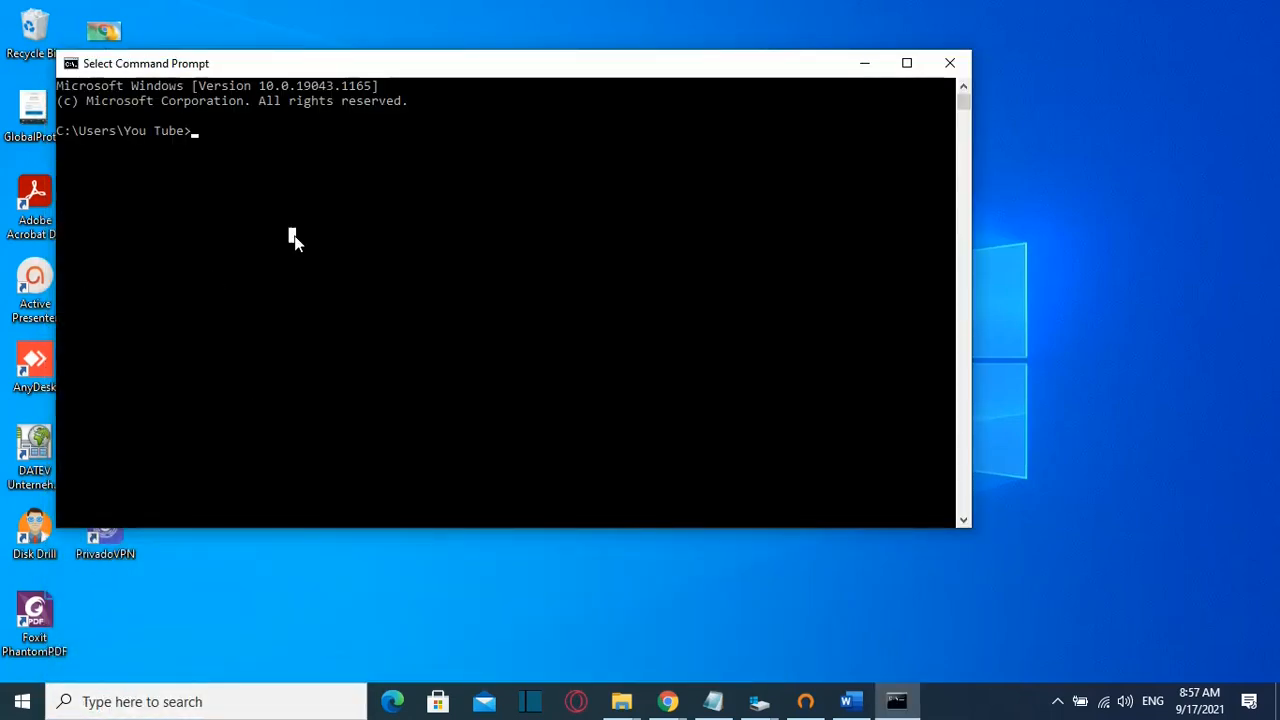
{"action": "type", "text": "java"}
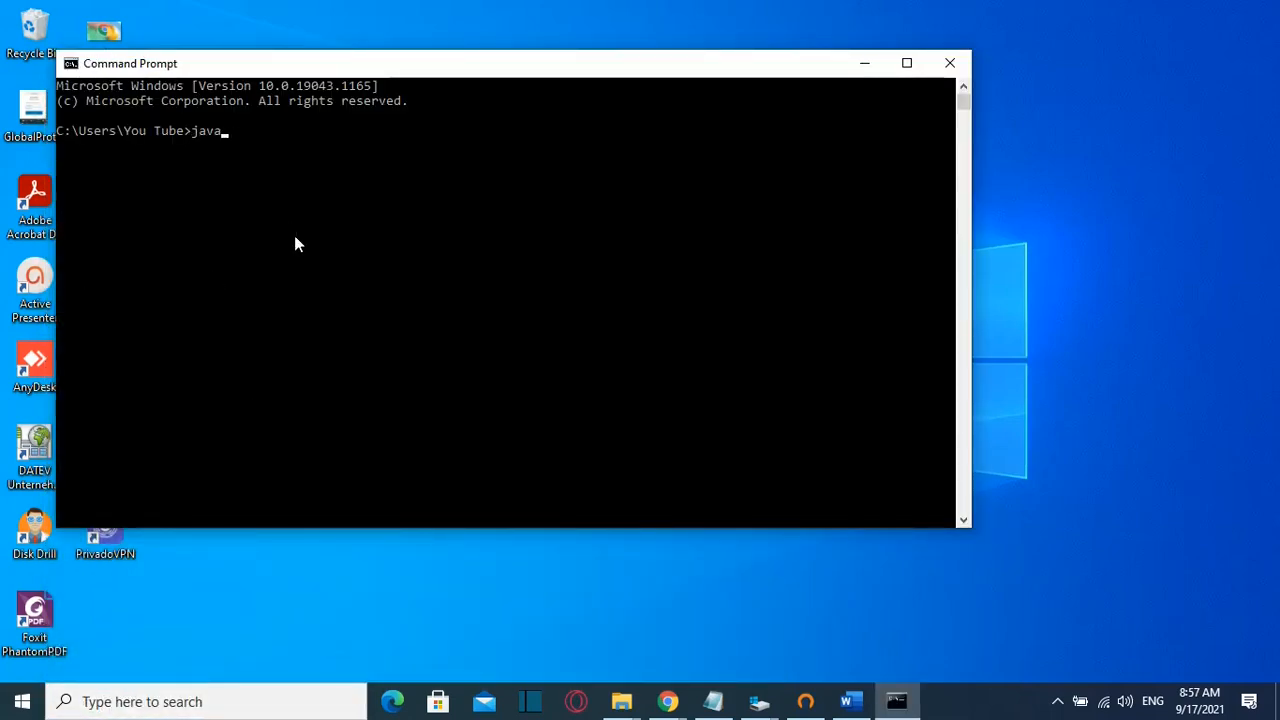
{"action": "key", "text": "BackSpace"}
{"action": "key", "text": "BackSpace"}
{"action": "type", "text": "va --version"}
{"action": "key", "text": "Return"}
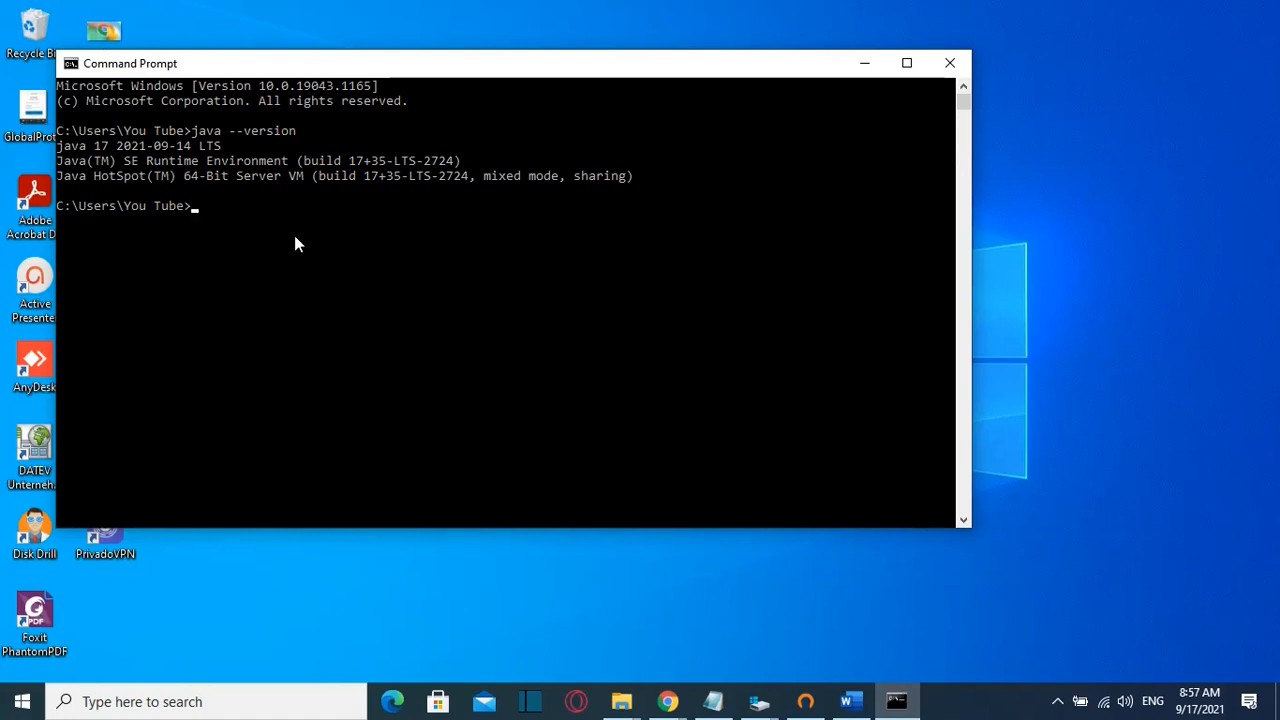
{"action": "left_click", "coordinate": [866, 62]}
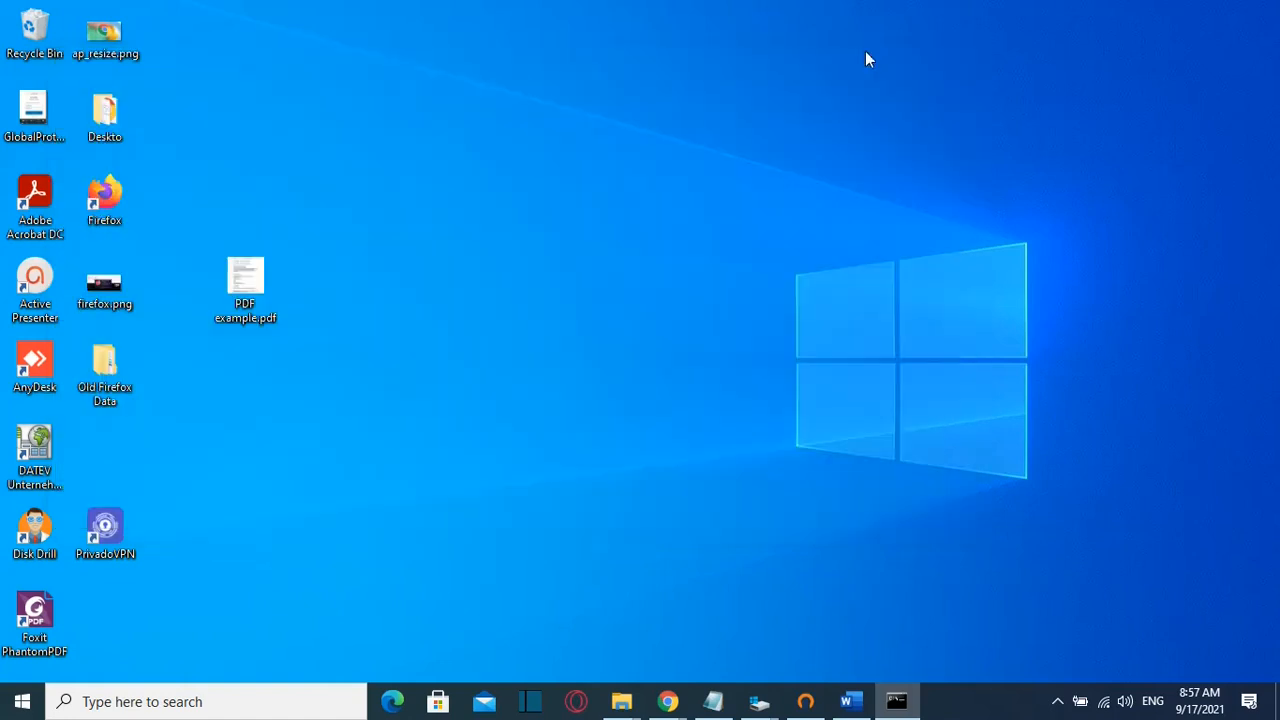
Step: Create a new text document on the desktop and change its extension to java, naming it New Text Document.java
{"action": "right_click", "coordinate": [402, 233]}
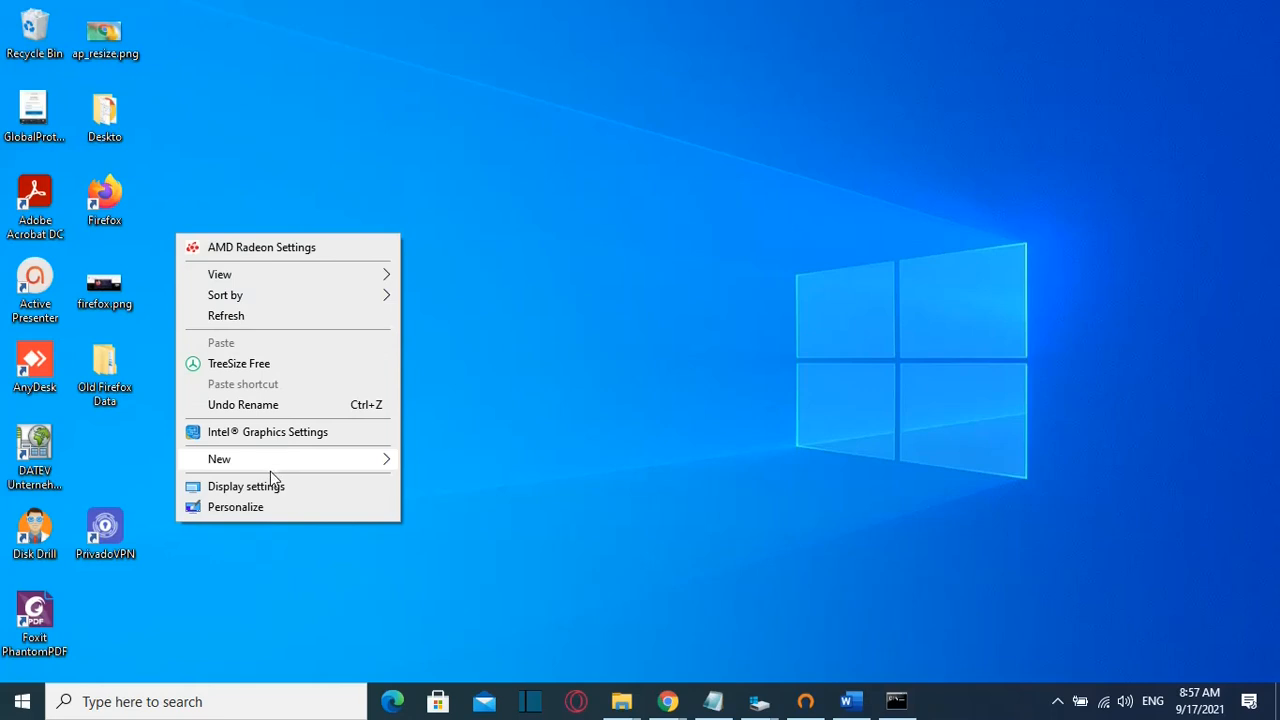
{"action": "mouse_move", "coordinate": [297, 473]}
{"action": "left_click", "coordinate": [460, 609]}
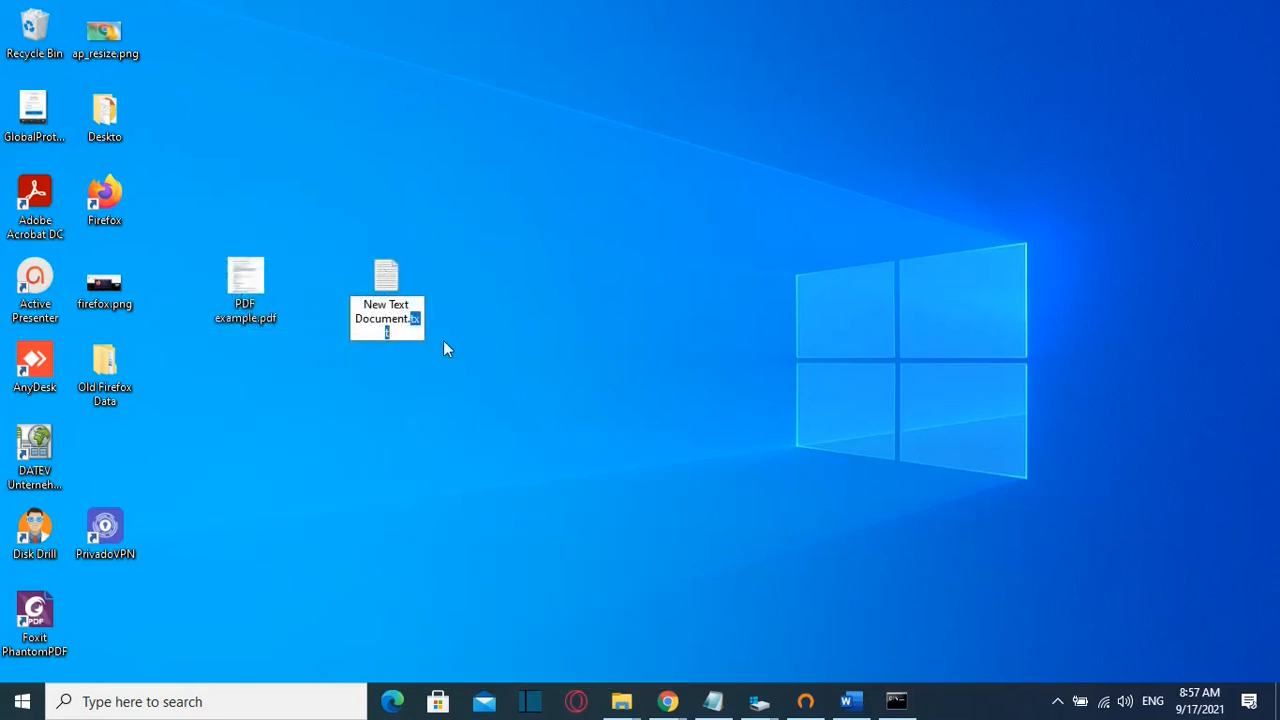
{"action": "type", "text": "java"}
{"action": "key", "text": "Return"}
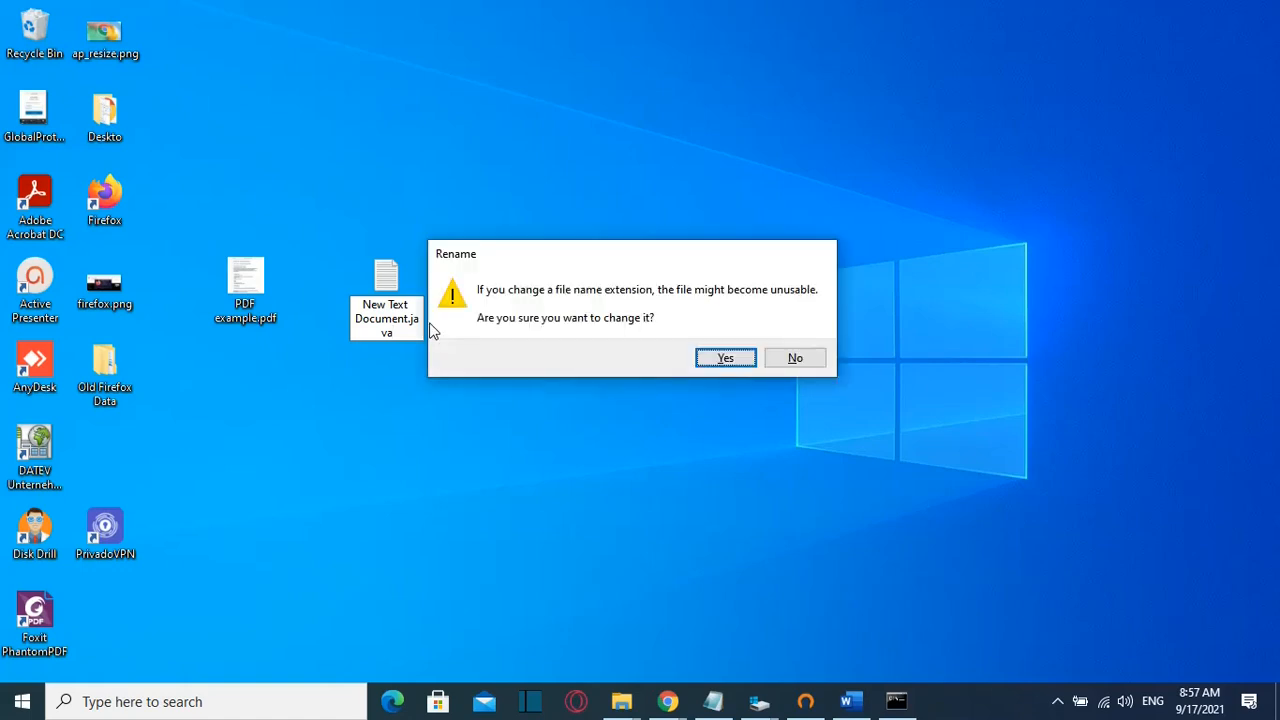
{"action": "key", "text": "Return"}
{"action": "left_click", "coordinate": [451, 388]}
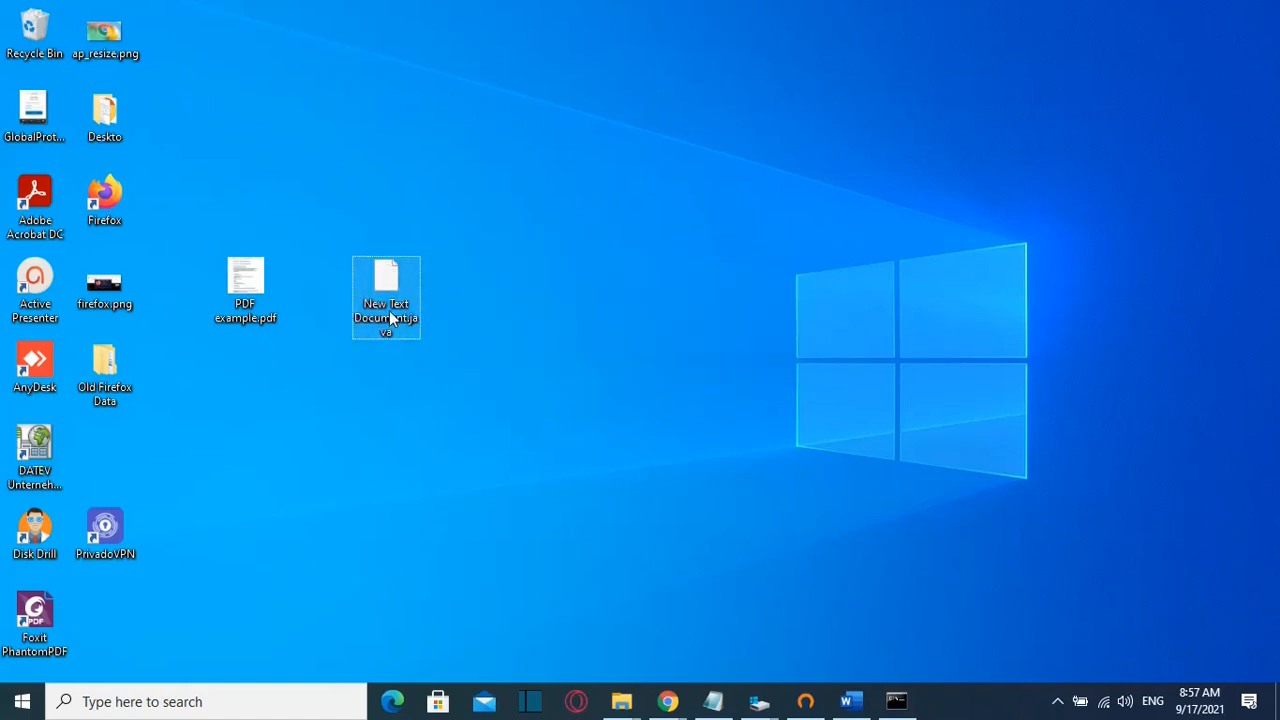
Step: Open New Text Document.java from the desktop for editing in Notepad++
{"action": "right_click", "coordinate": [391, 317]}
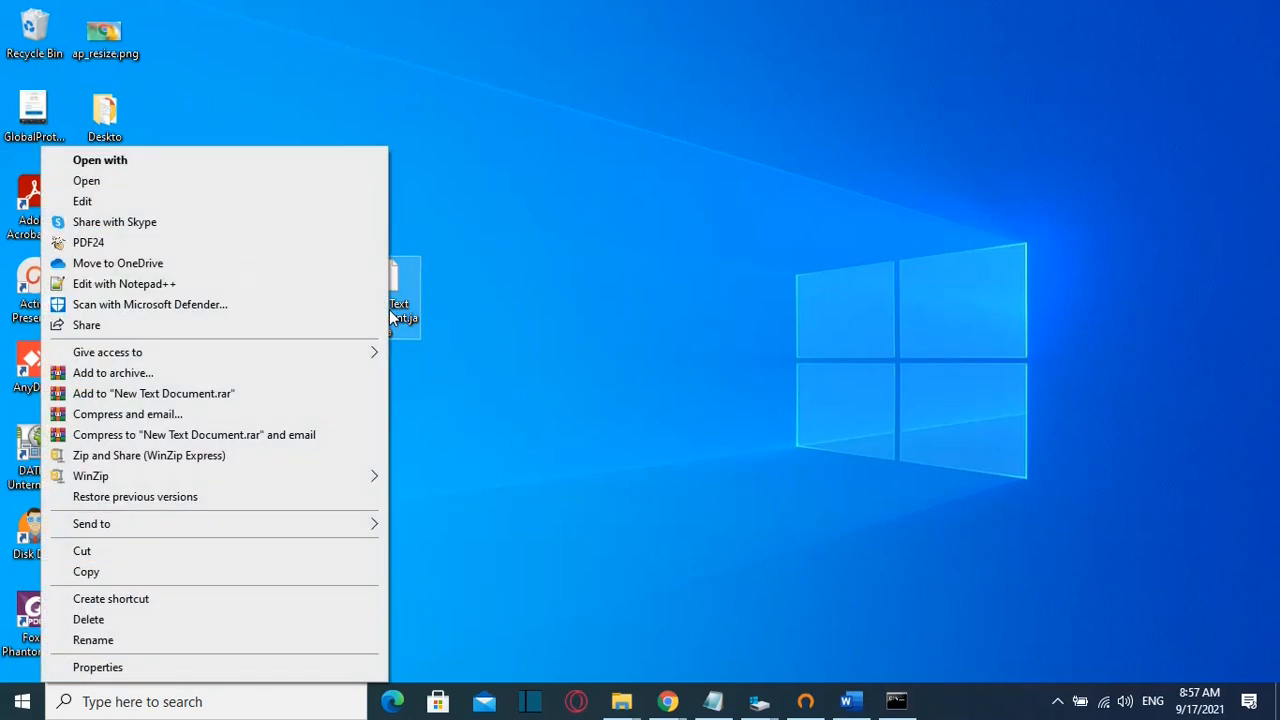
{"action": "left_click", "coordinate": [254, 284]}
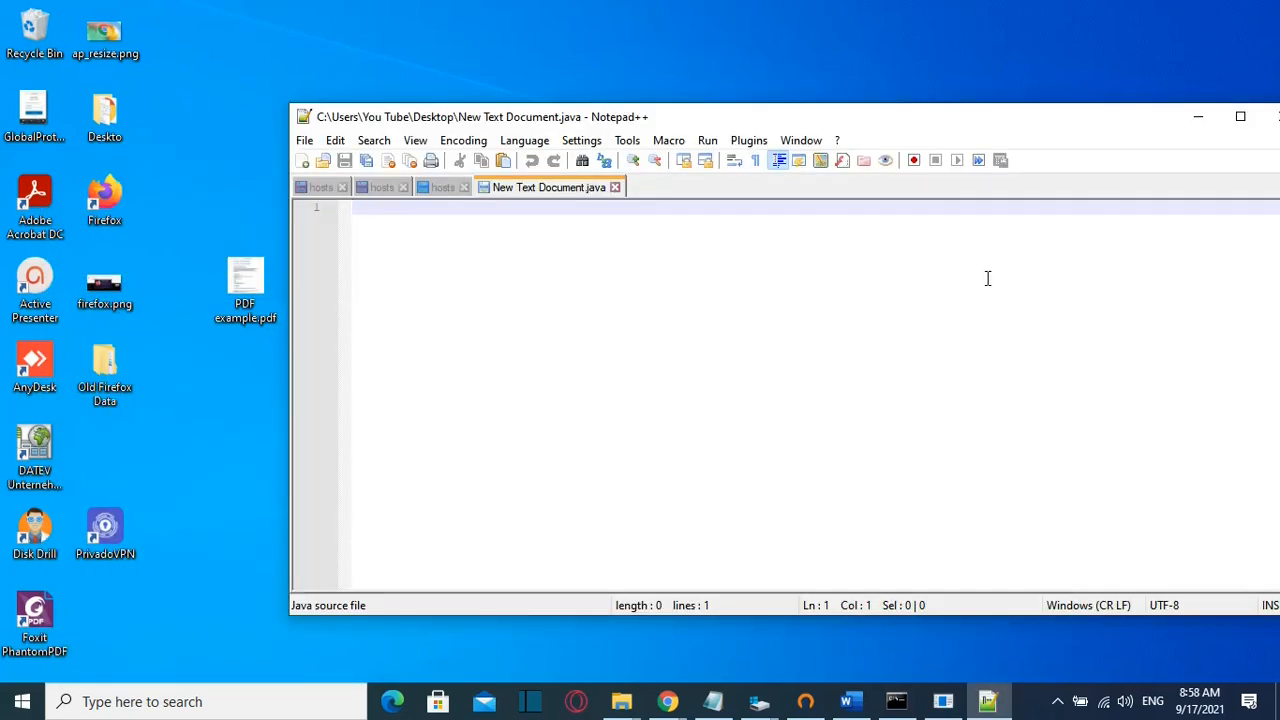